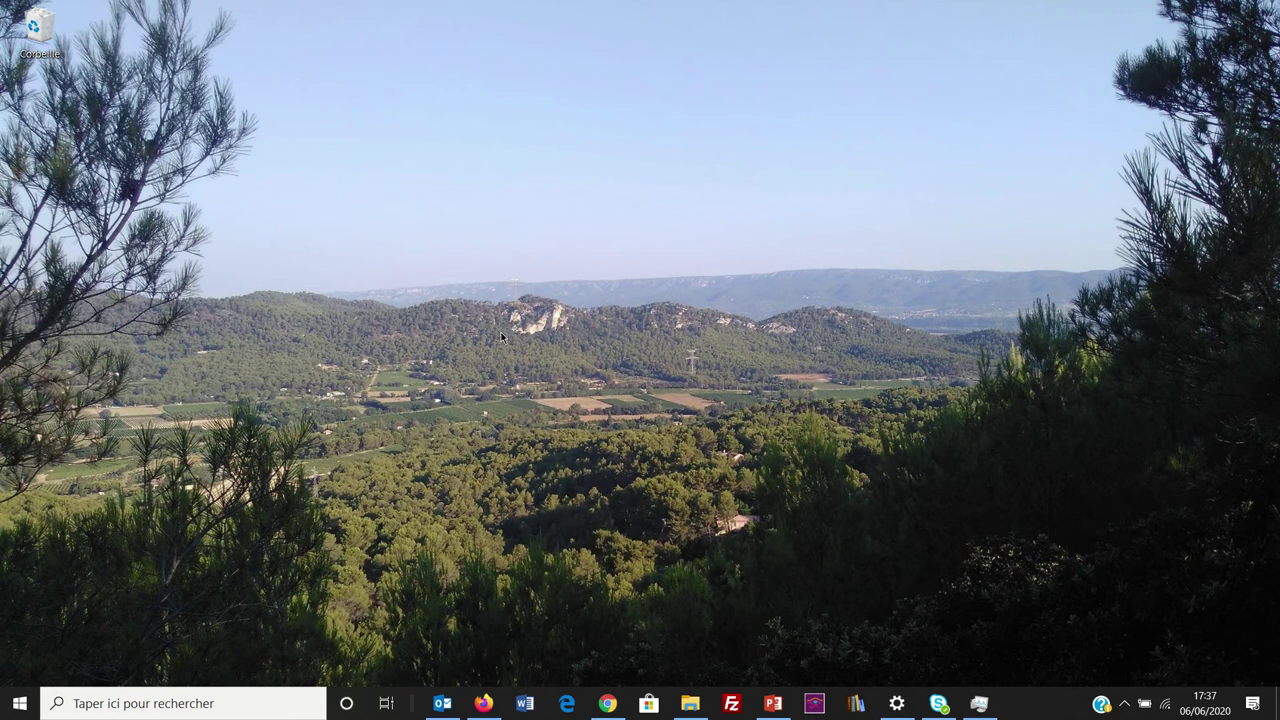
Open the TIC 1 folder's file window, try the very large, large, small icon and list layouts, and settle on the Détails layout
{"action": "left_click", "coordinate": [698, 708]}
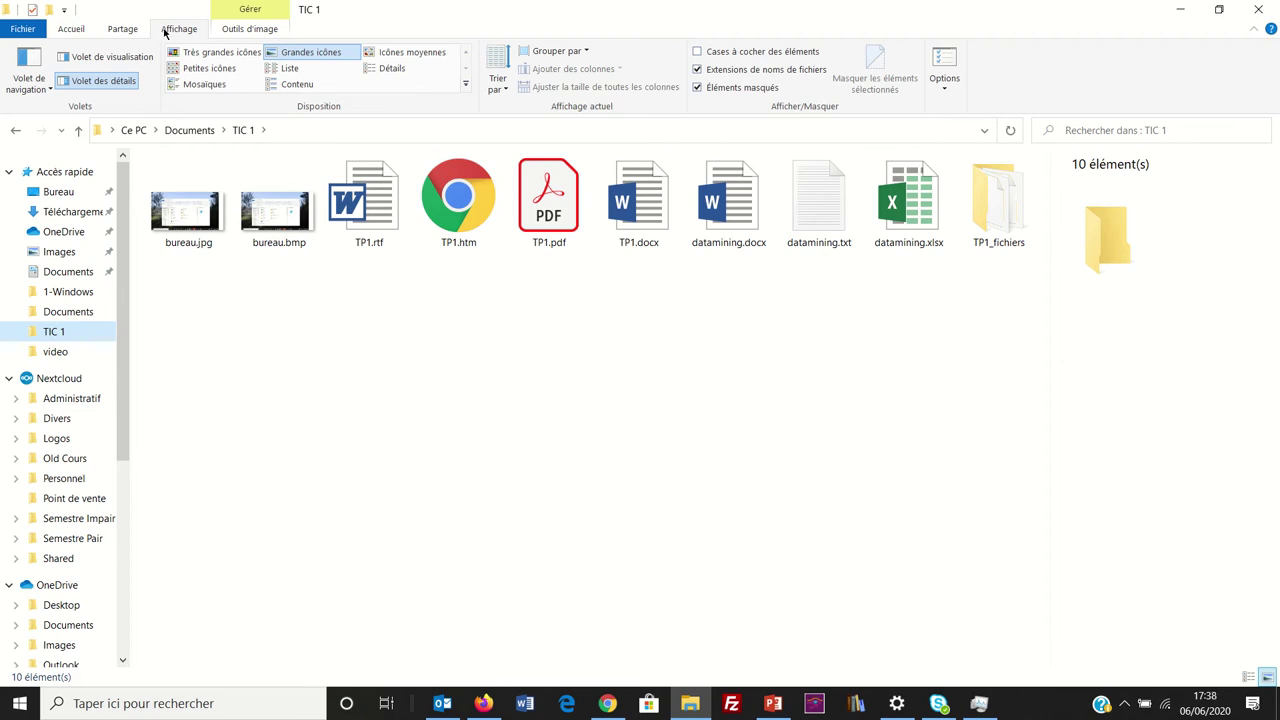
{"action": "left_click", "coordinate": [190, 54]}
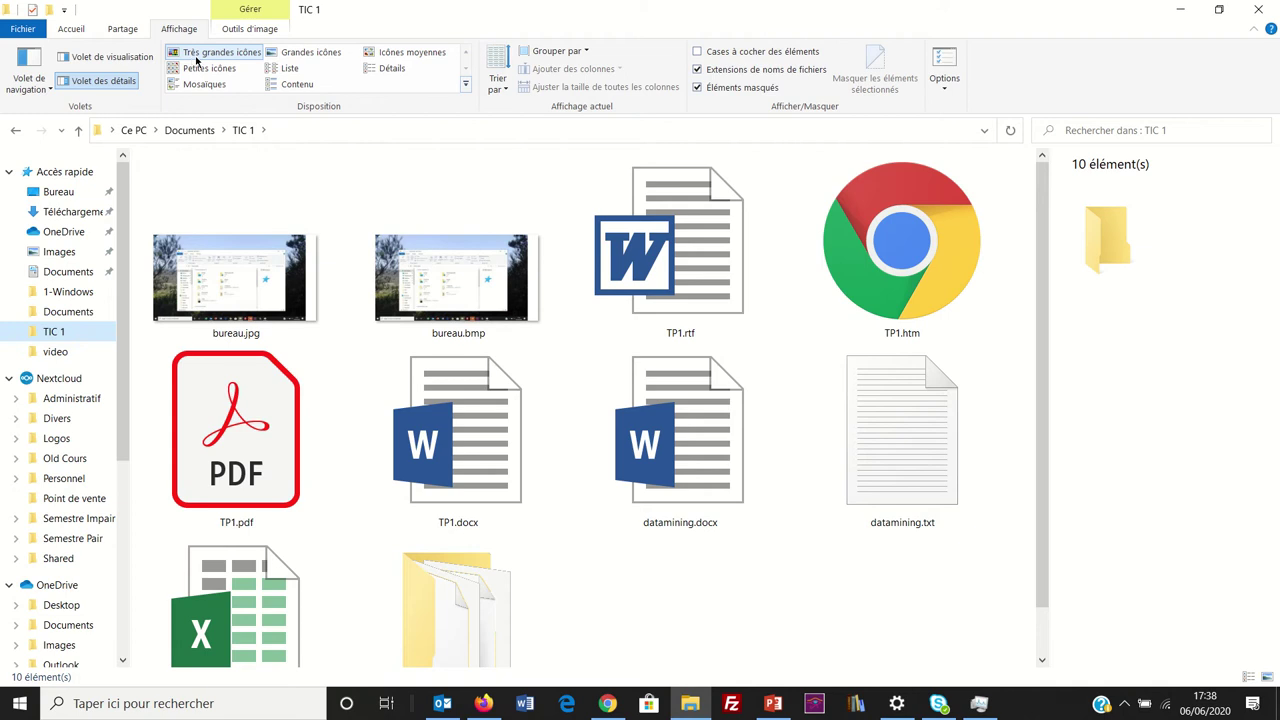
{"action": "left_click", "coordinate": [288, 52]}
{"action": "left_click", "coordinate": [212, 69]}
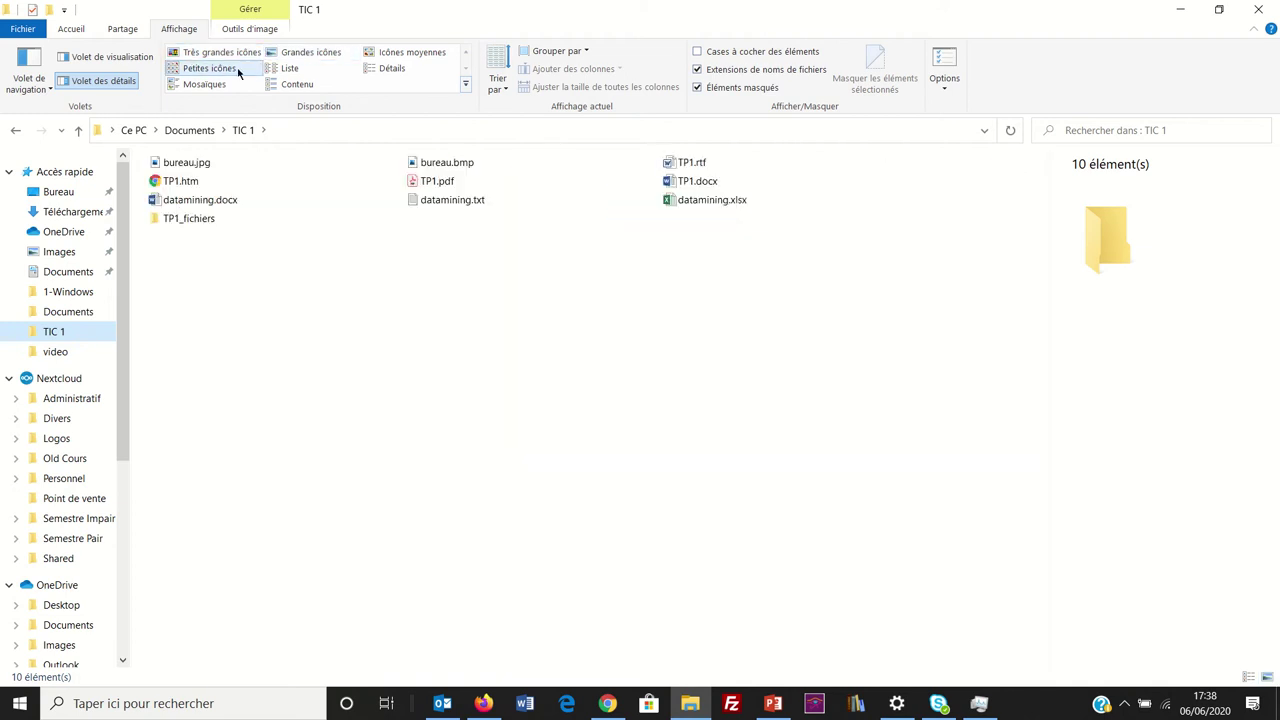
{"action": "left_click", "coordinate": [287, 68]}
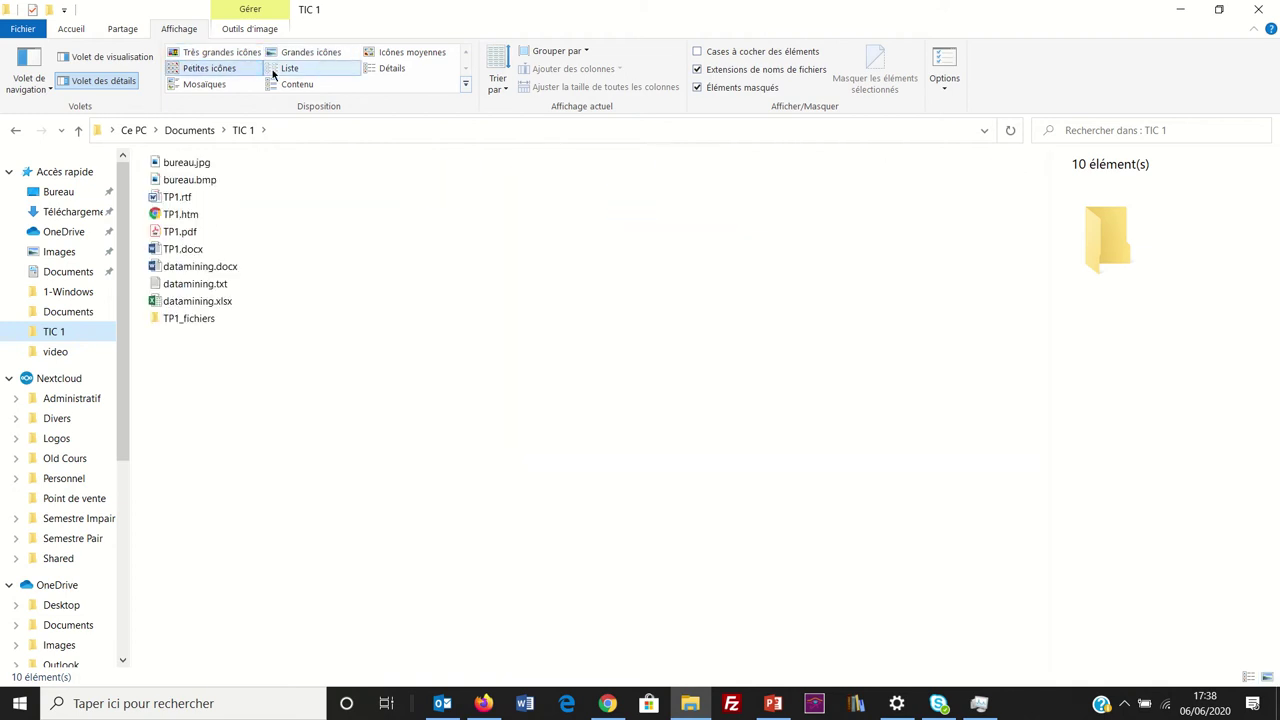
{"action": "left_click", "coordinate": [377, 69]}
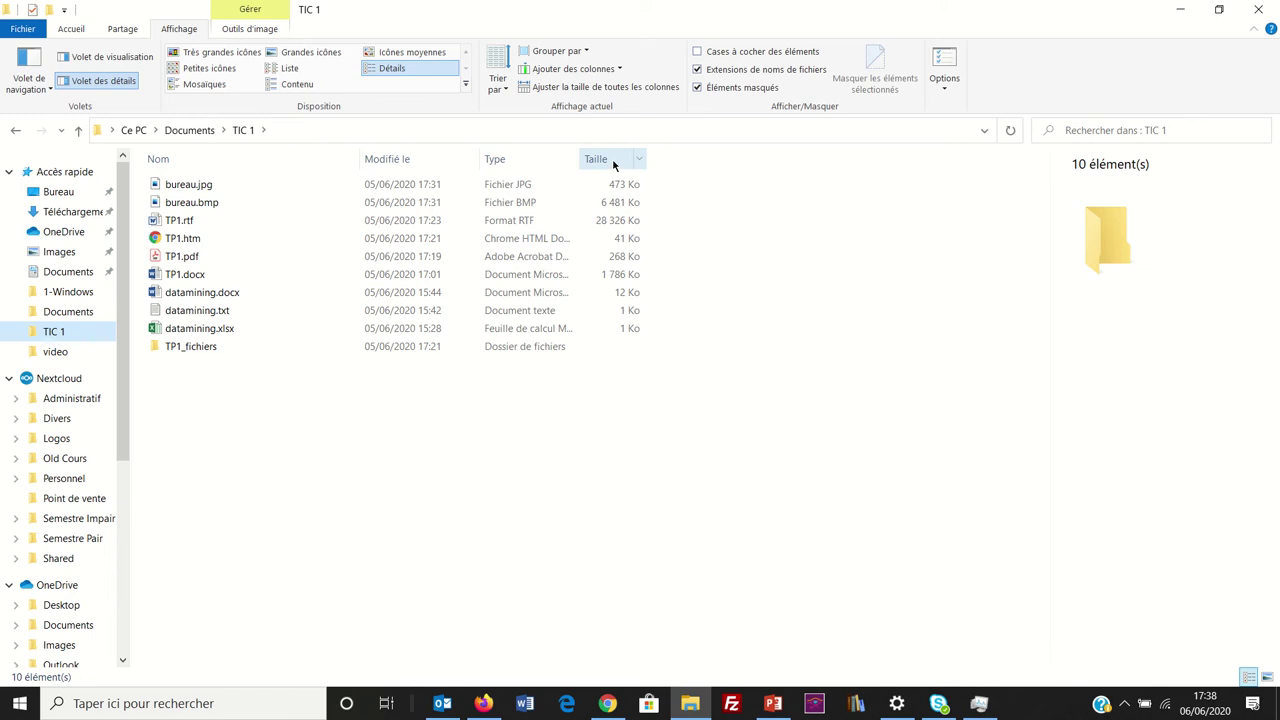
Arrange the columns as Nom, Taille, Type, Date de création (newly added) and Modifié le, and sort the files by Nom
{"action": "left_click_drag", "start_coordinate": [613, 163], "coordinate": [416, 186]}
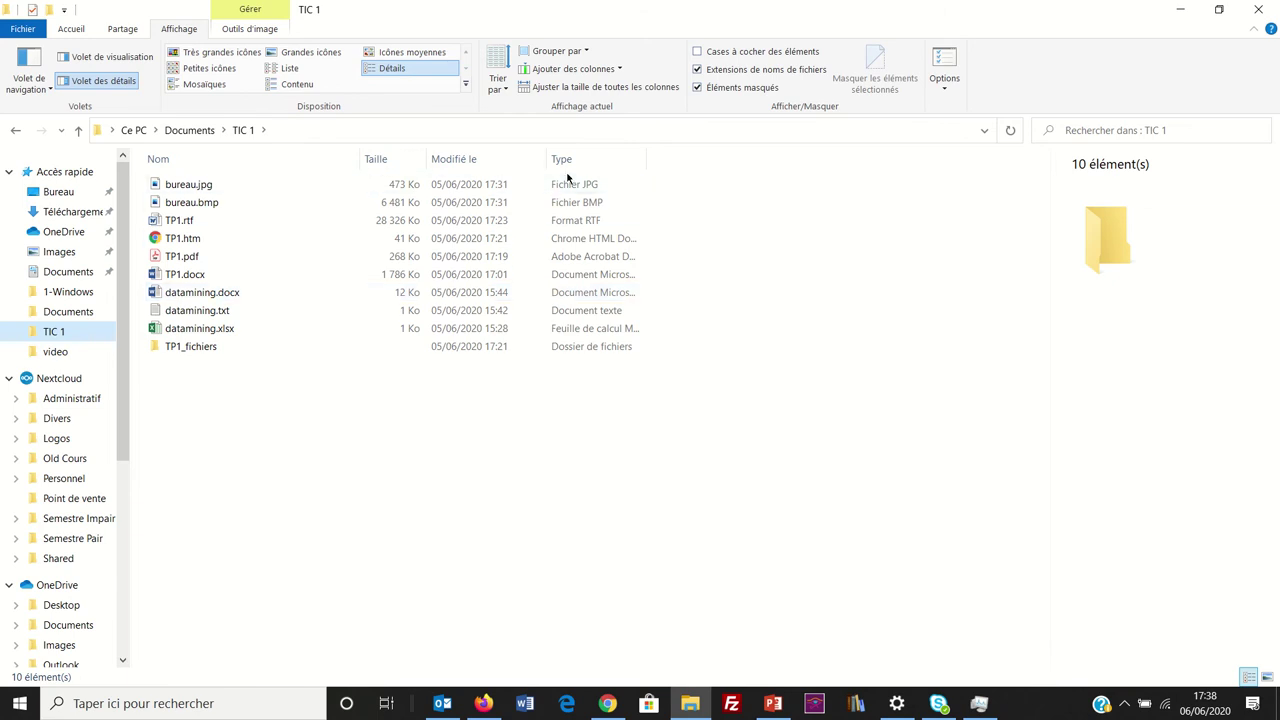
{"action": "left_click_drag", "start_coordinate": [567, 163], "coordinate": [475, 159]}
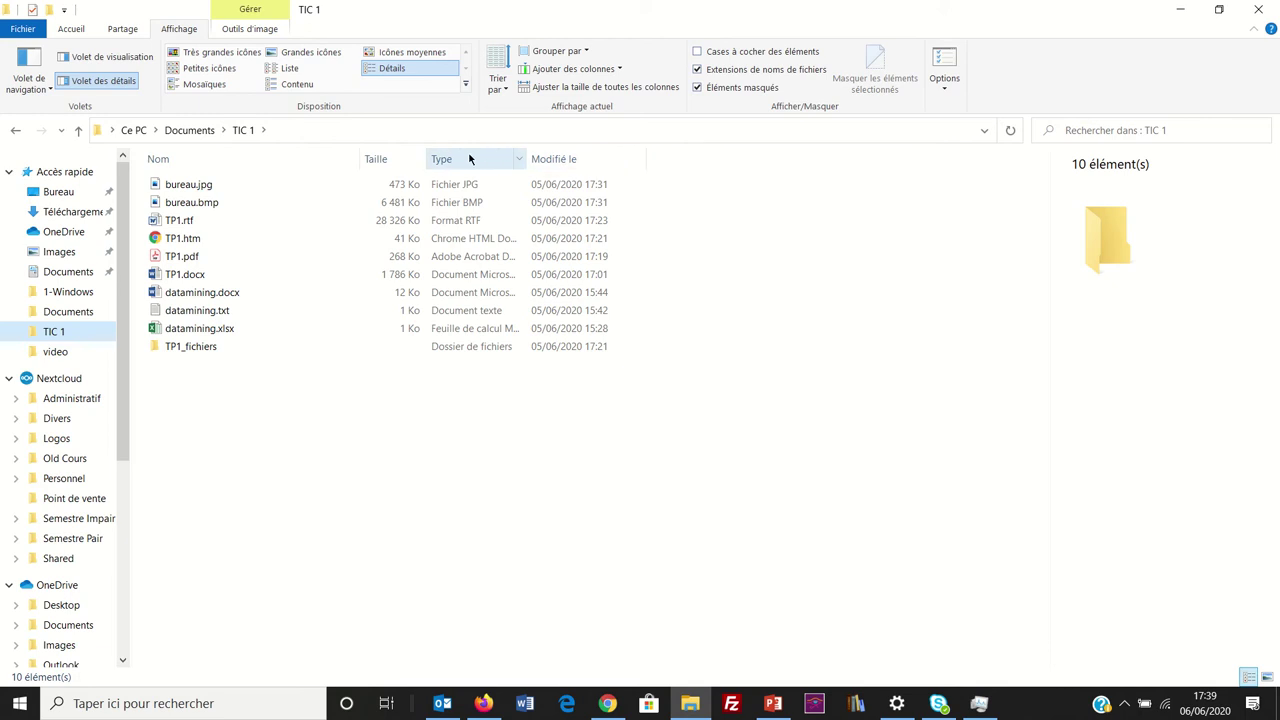
{"action": "right_click", "coordinate": [686, 160]}
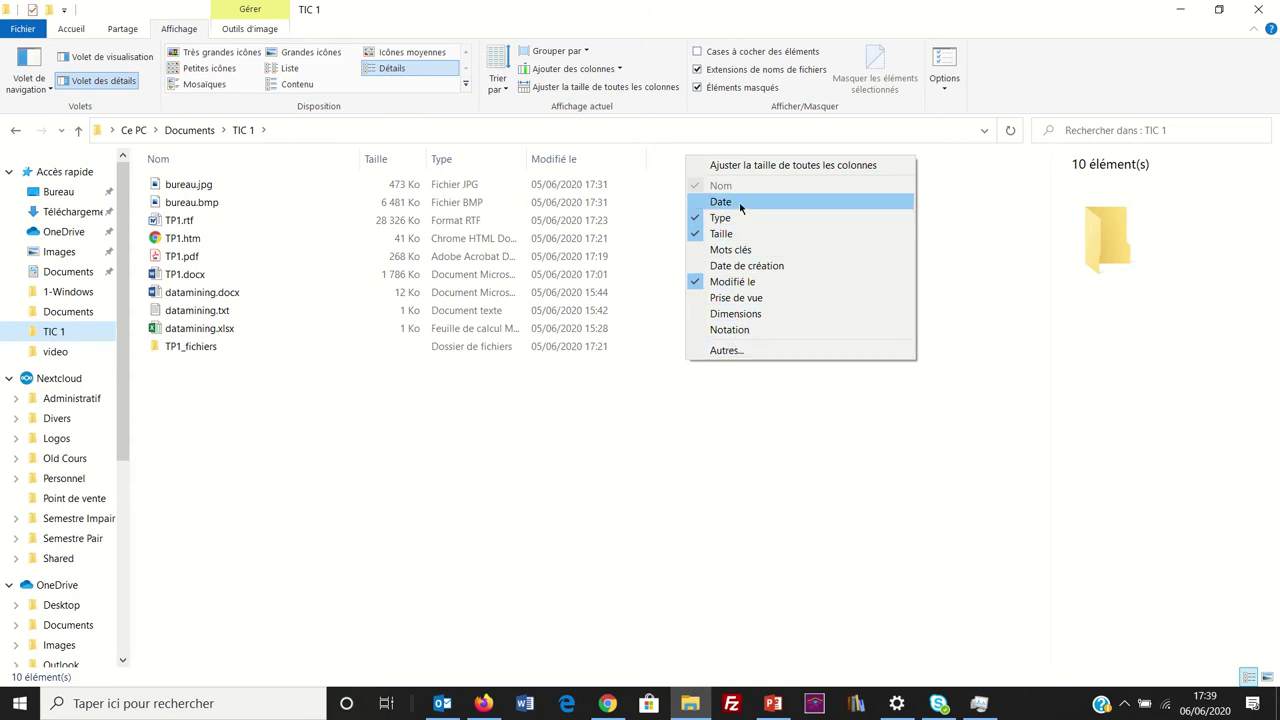
{"action": "left_click", "coordinate": [737, 266]}
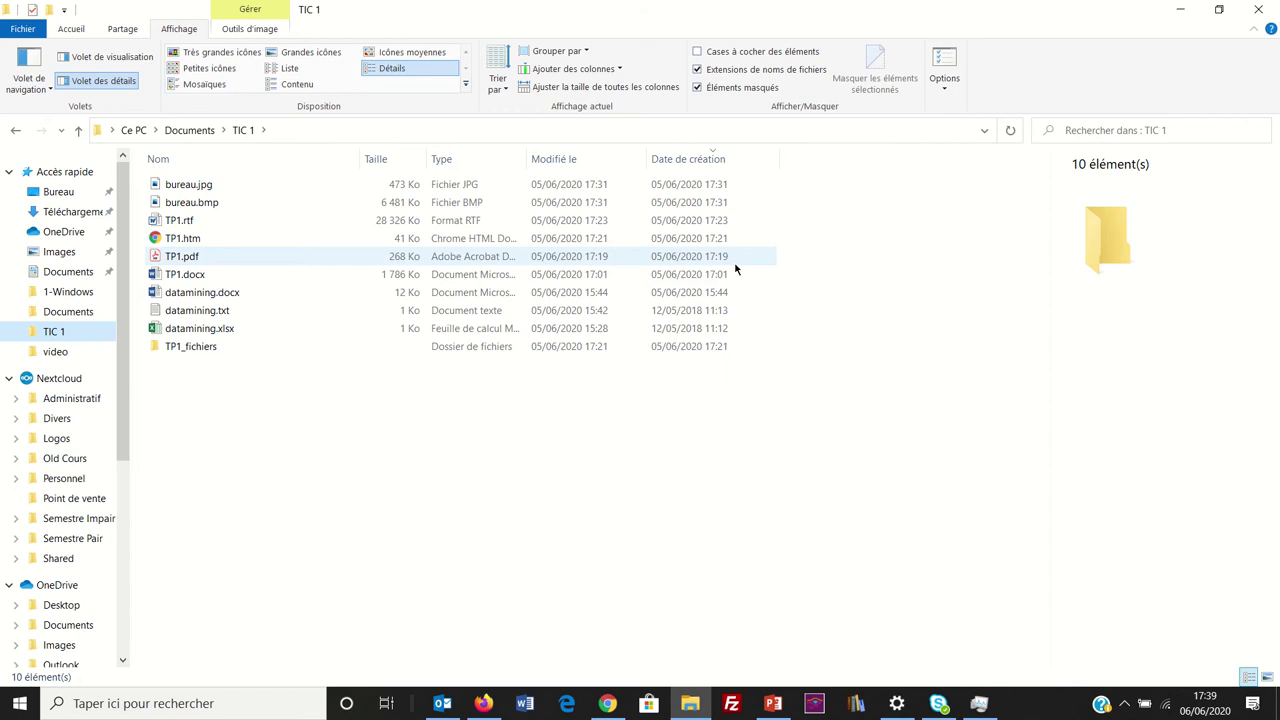
{"action": "left_click_drag", "start_coordinate": [679, 168], "coordinate": [585, 168]}
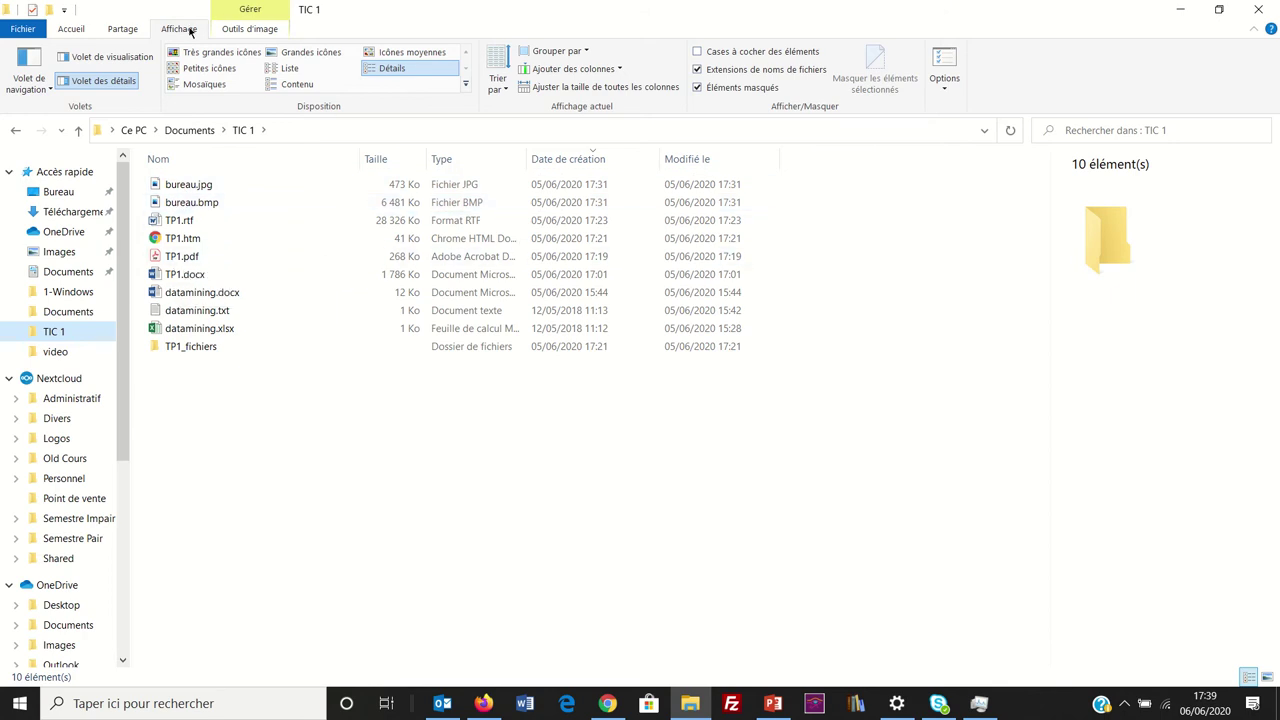
{"action": "left_click", "coordinate": [488, 87]}
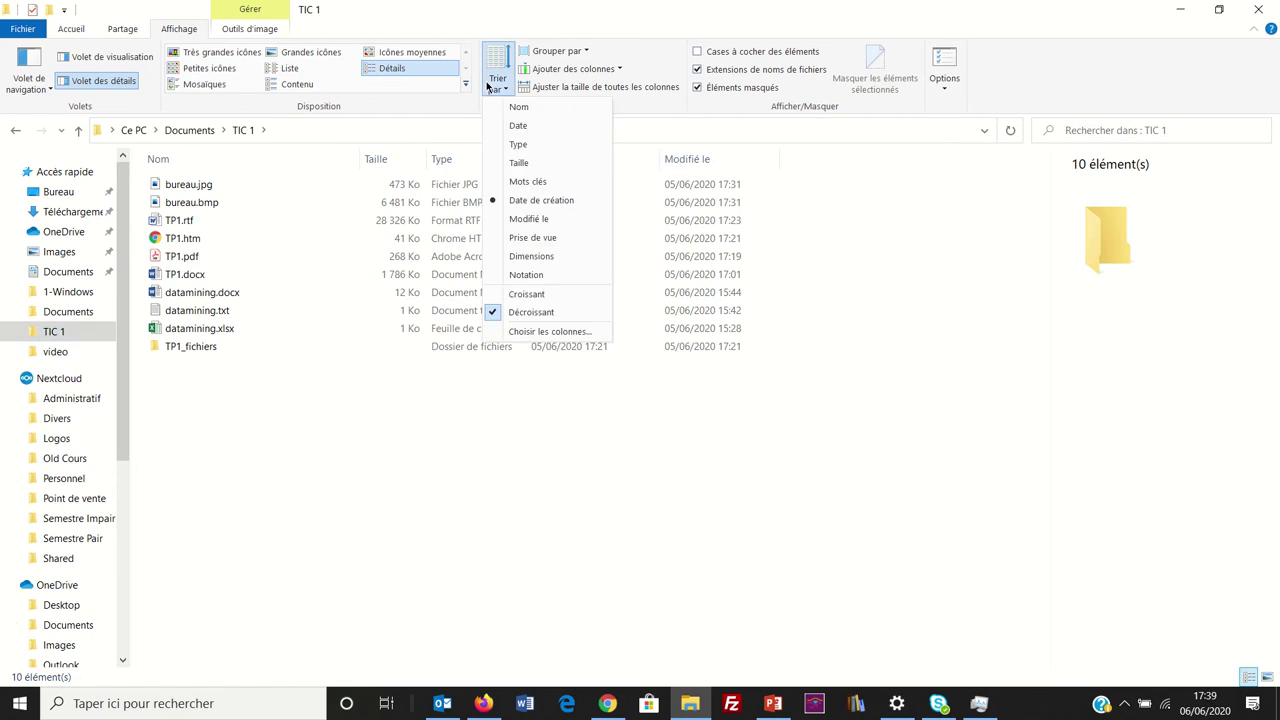
{"action": "left_click", "coordinate": [522, 117]}
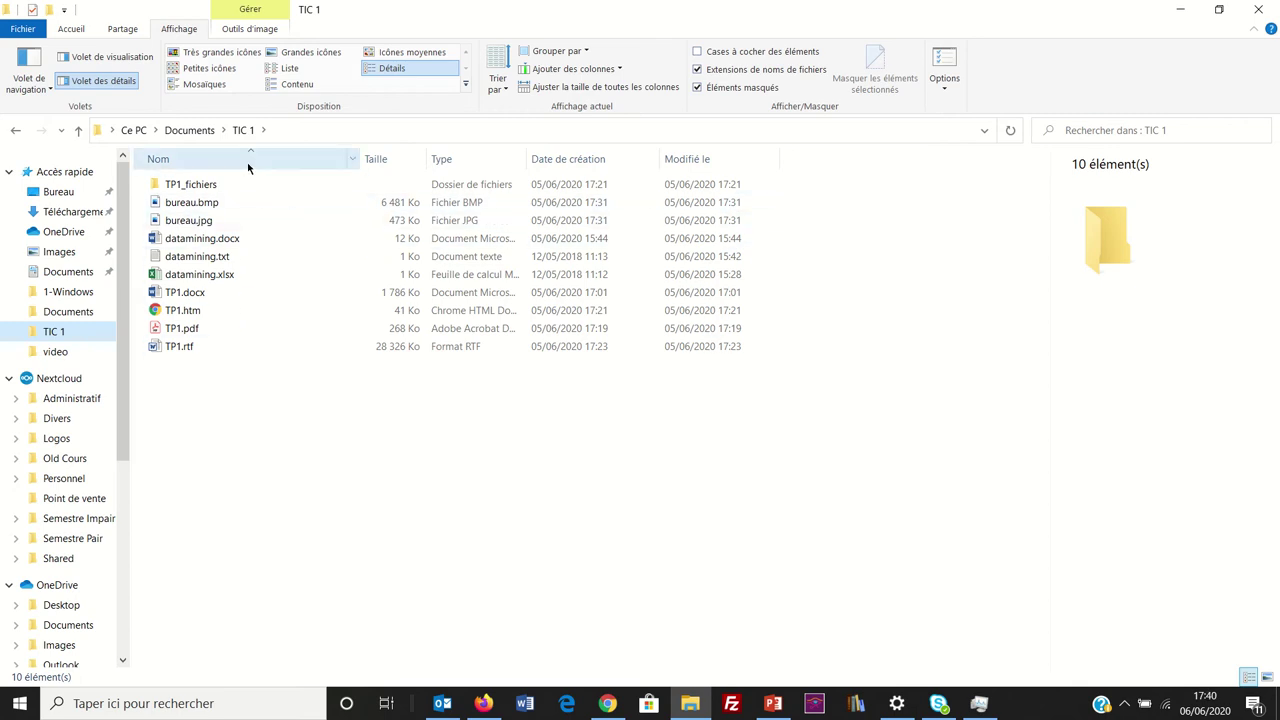
Go up to the Documents folder and check the size of the TIC 1 folder in its properties
{"action": "left_click", "coordinate": [200, 136]}
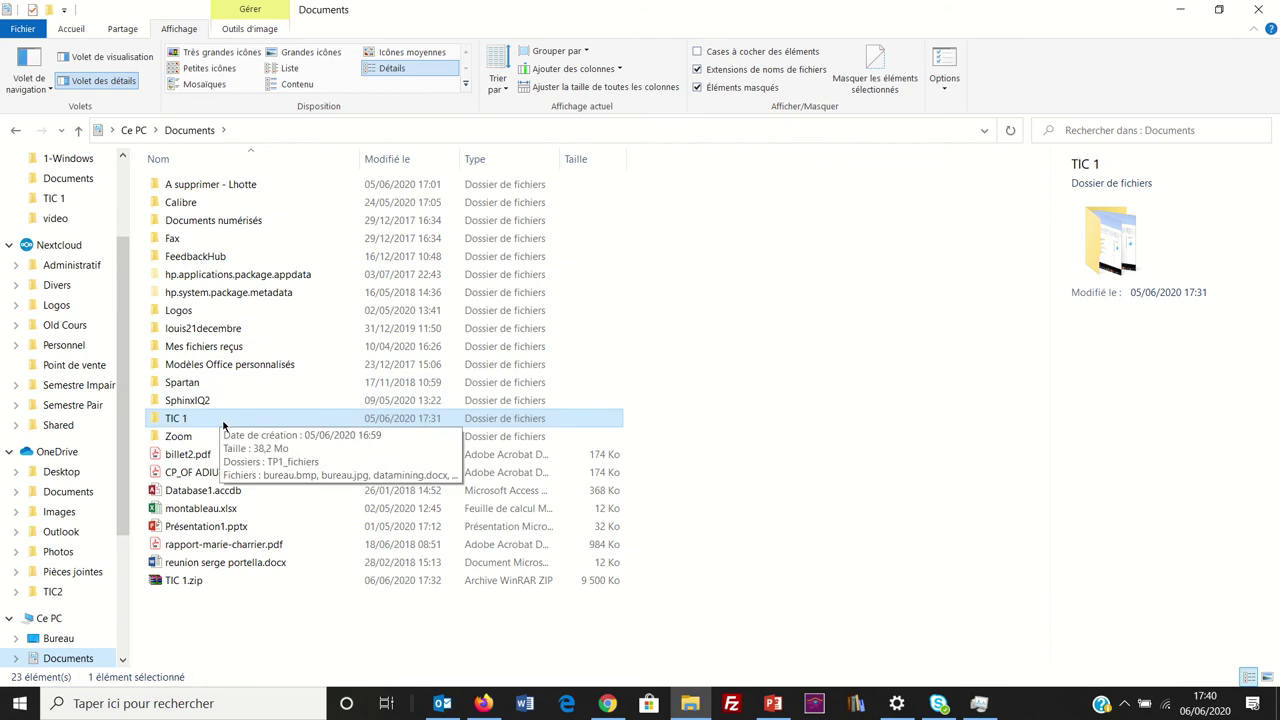
{"action": "right_click", "coordinate": [223, 426]}
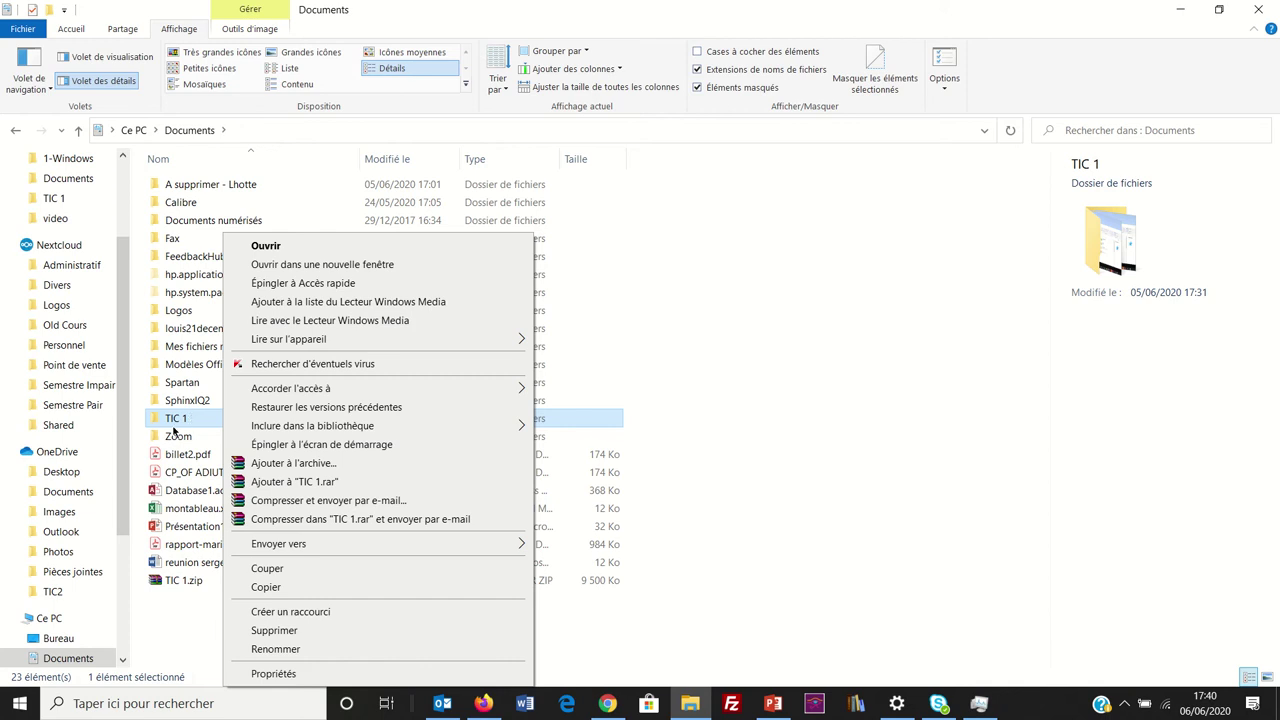
{"action": "left_click", "coordinate": [292, 673]}
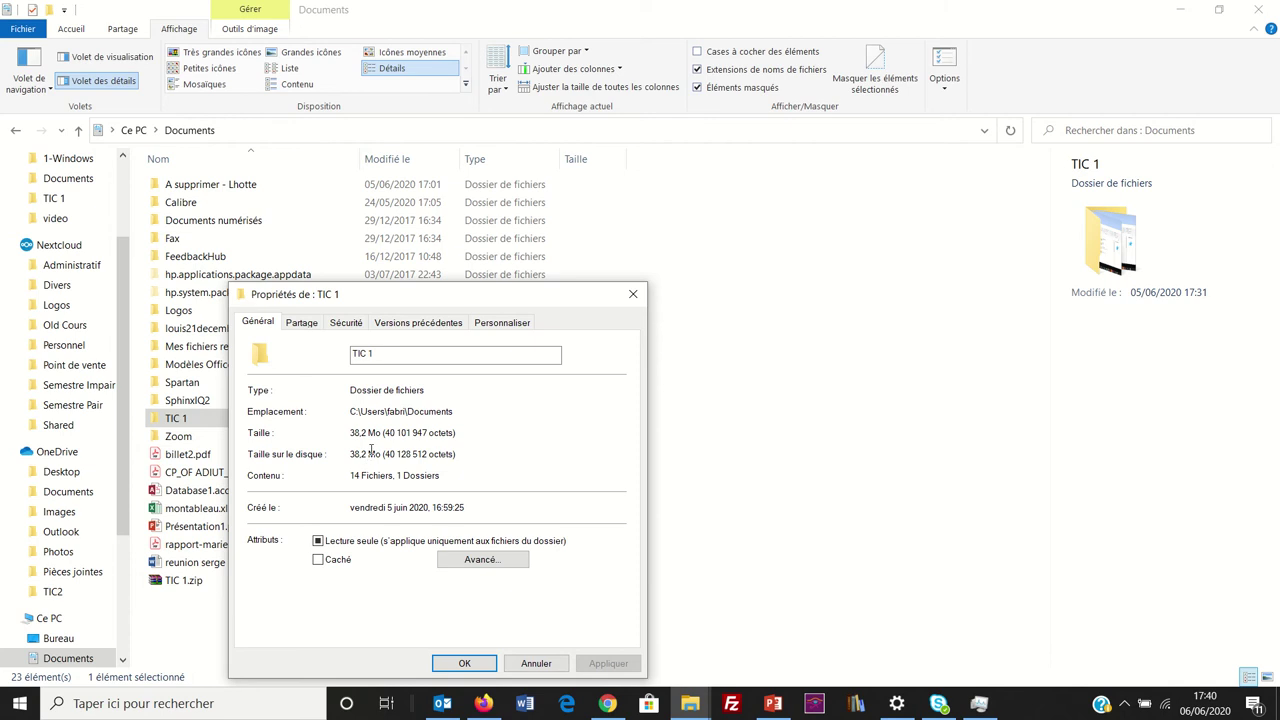
{"action": "left_click", "coordinate": [466, 663]}
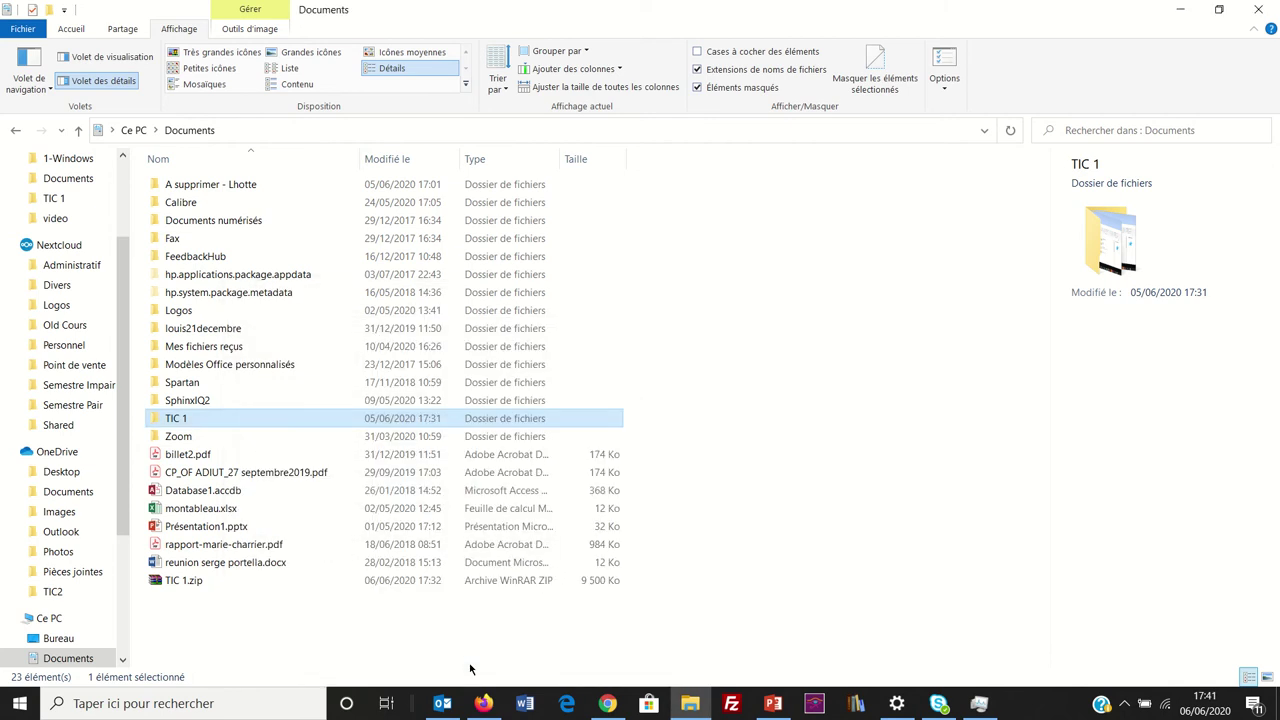
Compress the TIC 1 folder into a zip archive within the Documents folder
{"action": "left_click", "coordinate": [177, 419]}
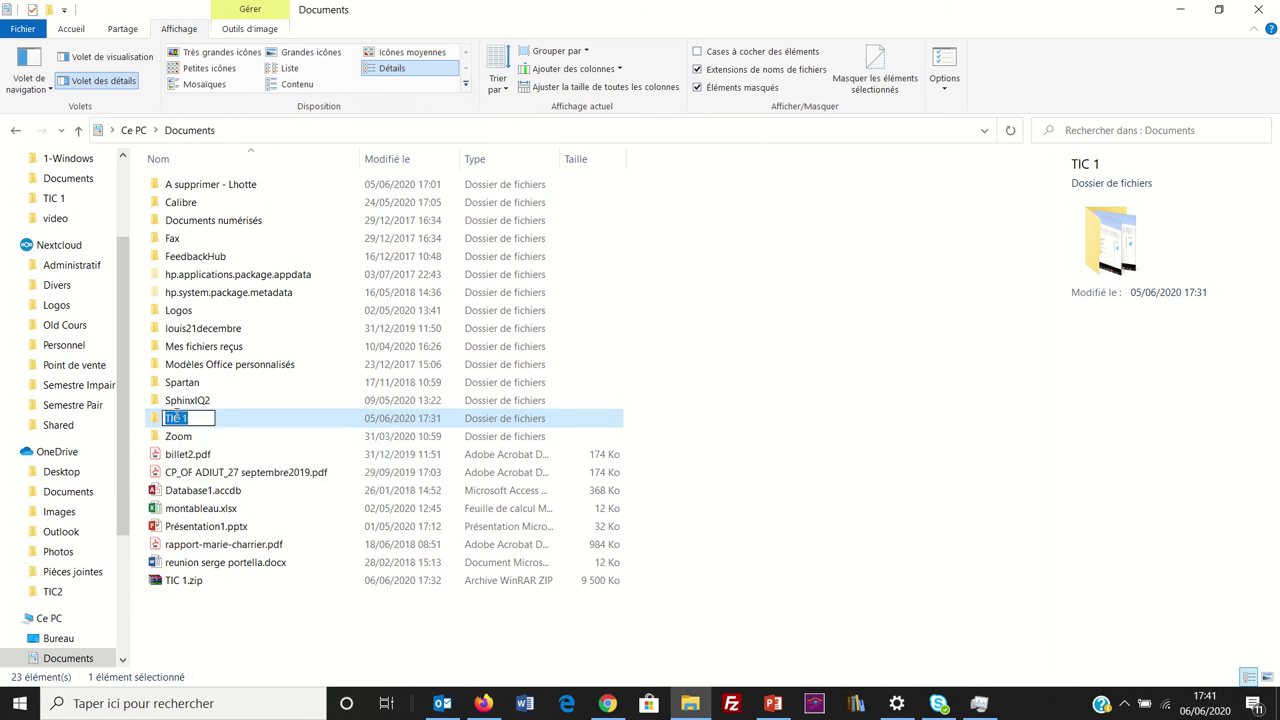
{"action": "right_click", "coordinate": [152, 420]}
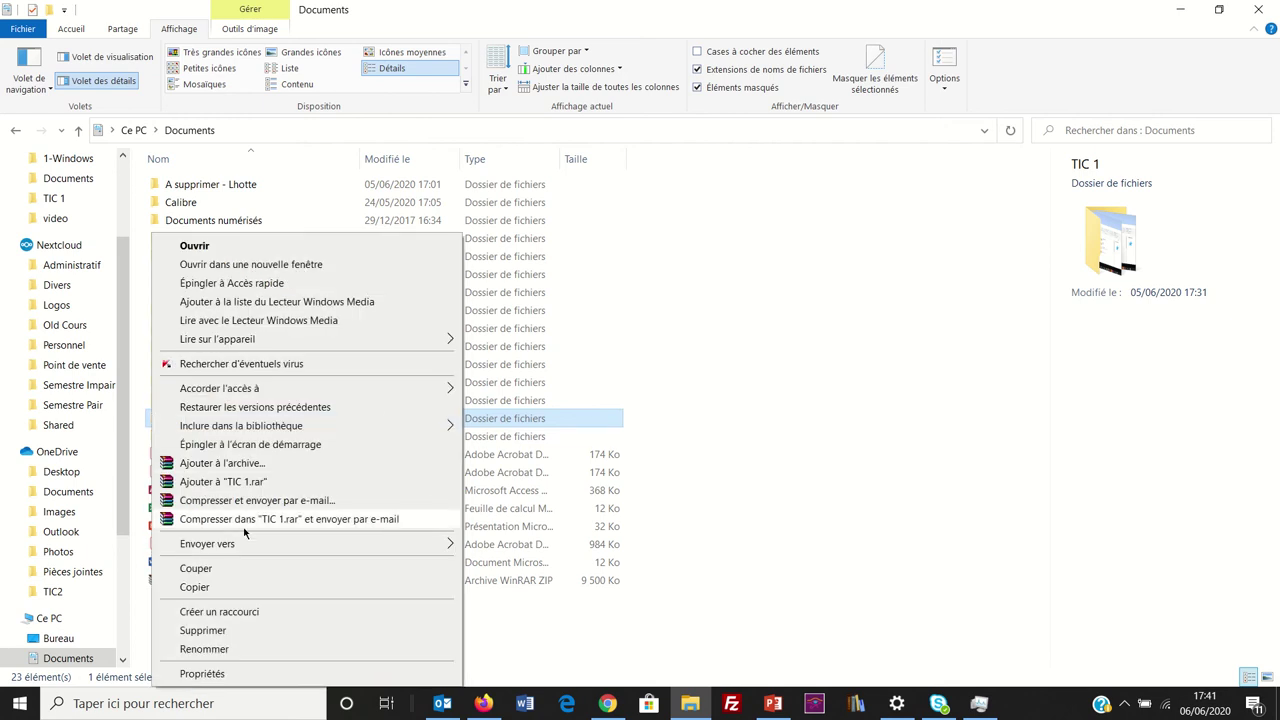
{"action": "mouse_move", "coordinate": [248, 543]}
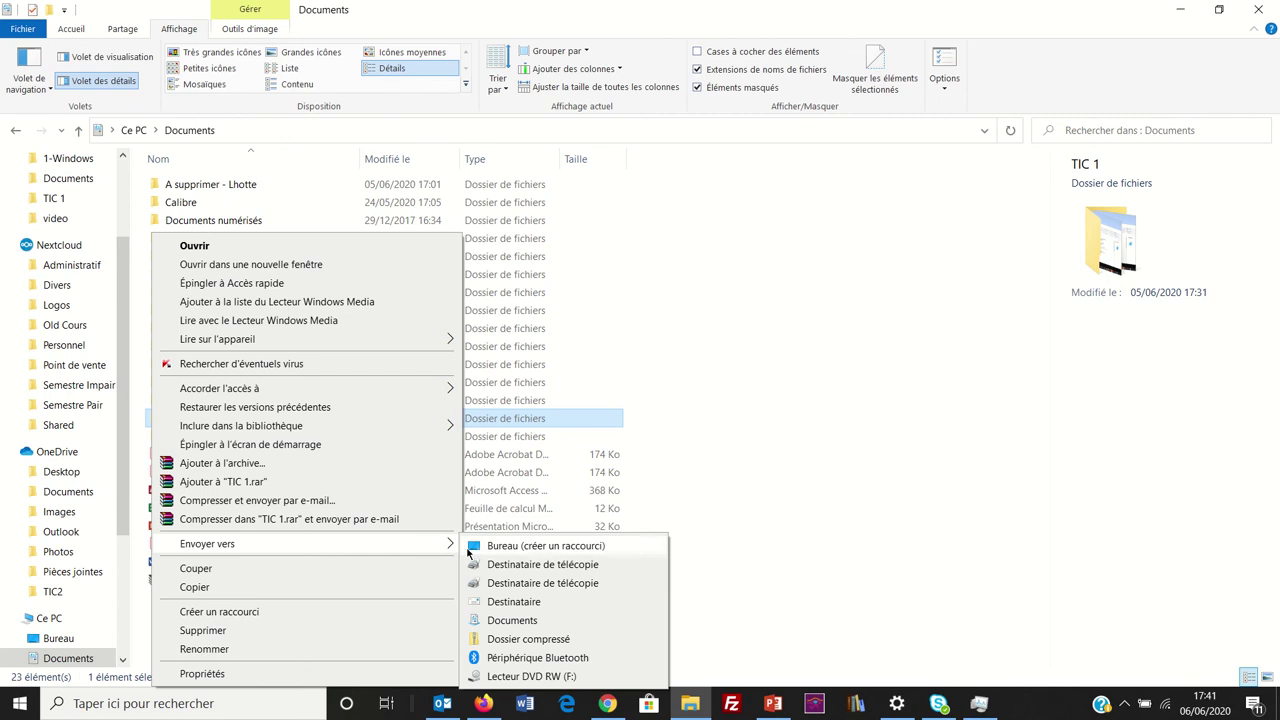
{"action": "left_click", "coordinate": [497, 640]}
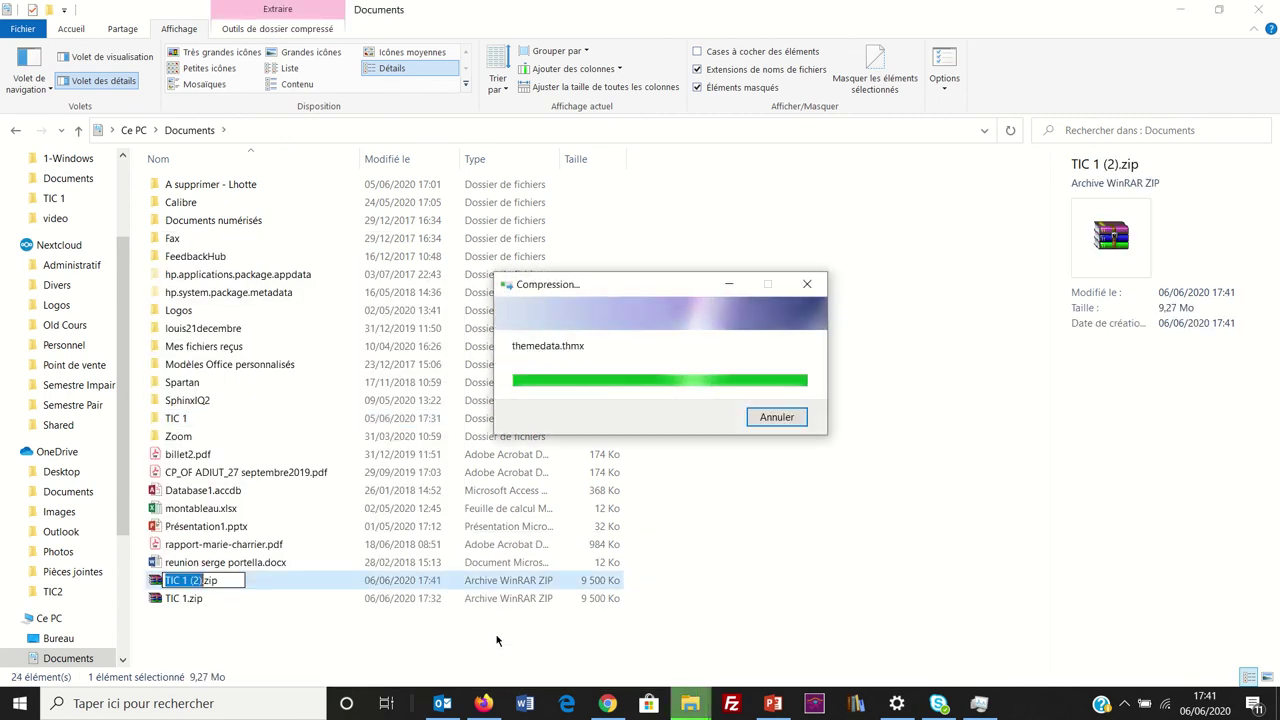
Delete the duplicate archive TIC 1 (2).zip from the Documents folder
{"action": "left_click", "coordinate": [182, 603]}
{"action": "left_click", "coordinate": [176, 588]}
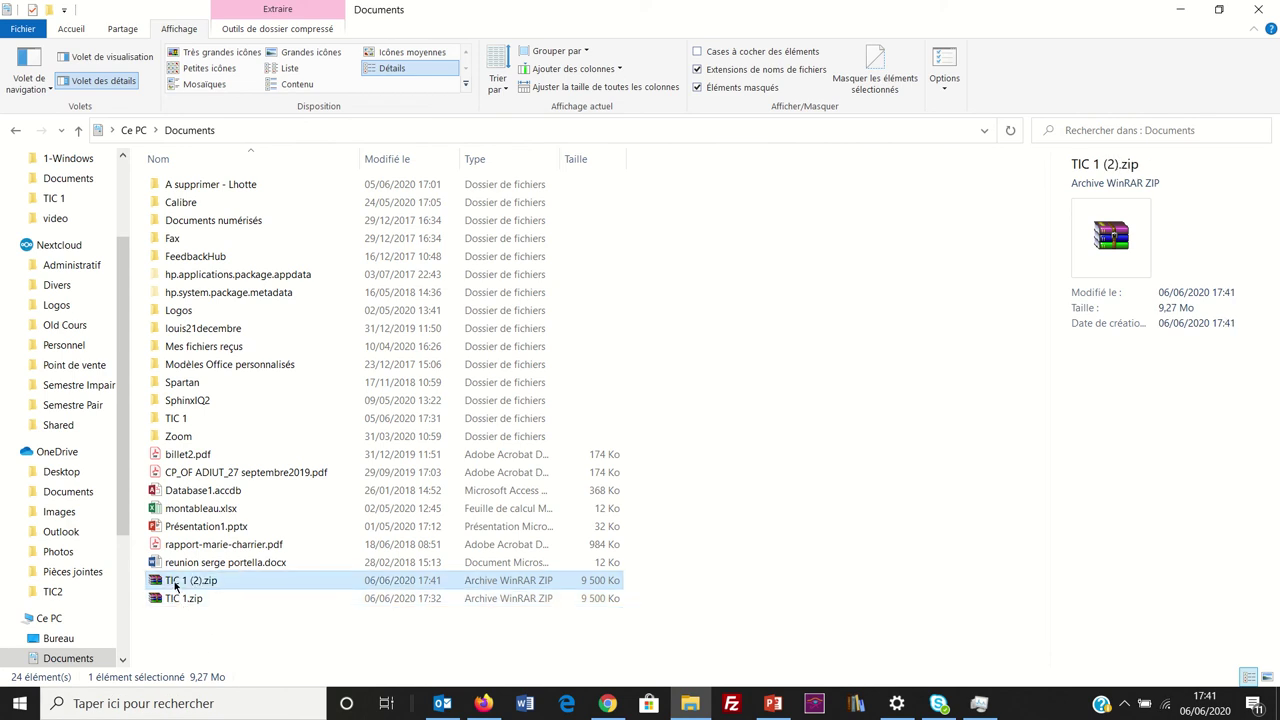
{"action": "key", "text": "Delete"}
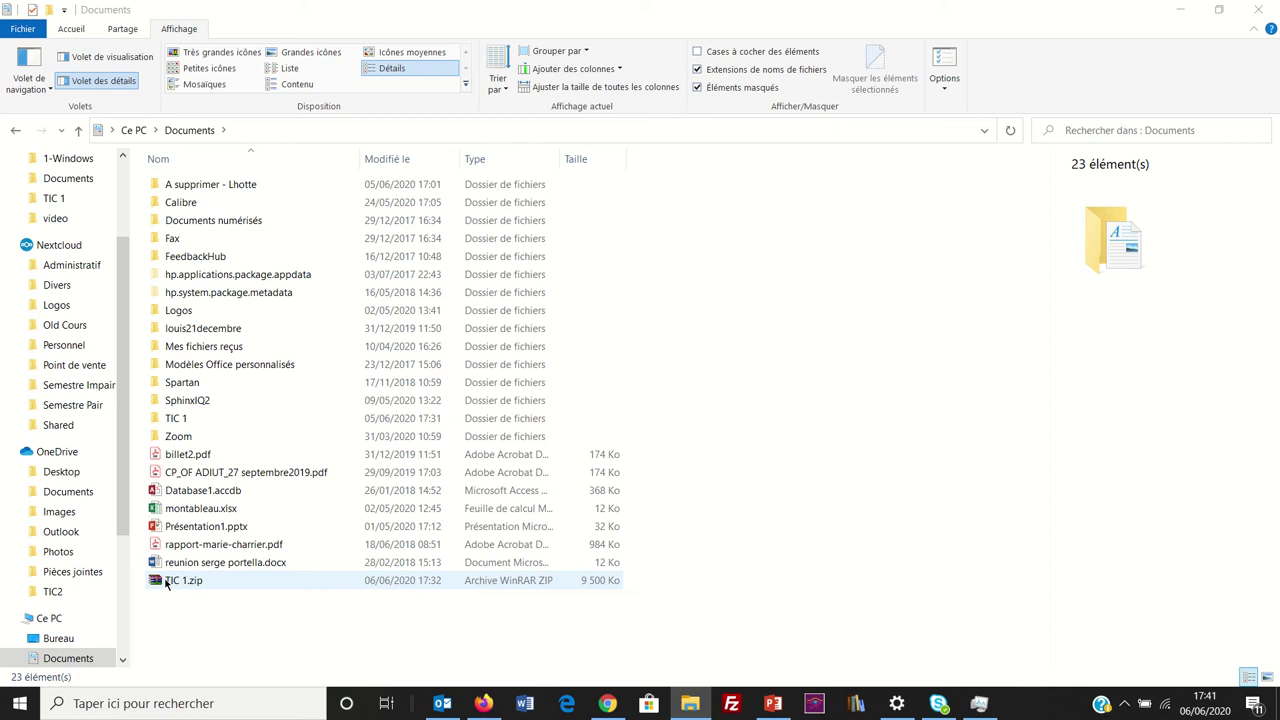
Check the size of the TIC 1.zip archive in its properties and close them without changes
{"action": "right_click", "coordinate": [166, 584]}
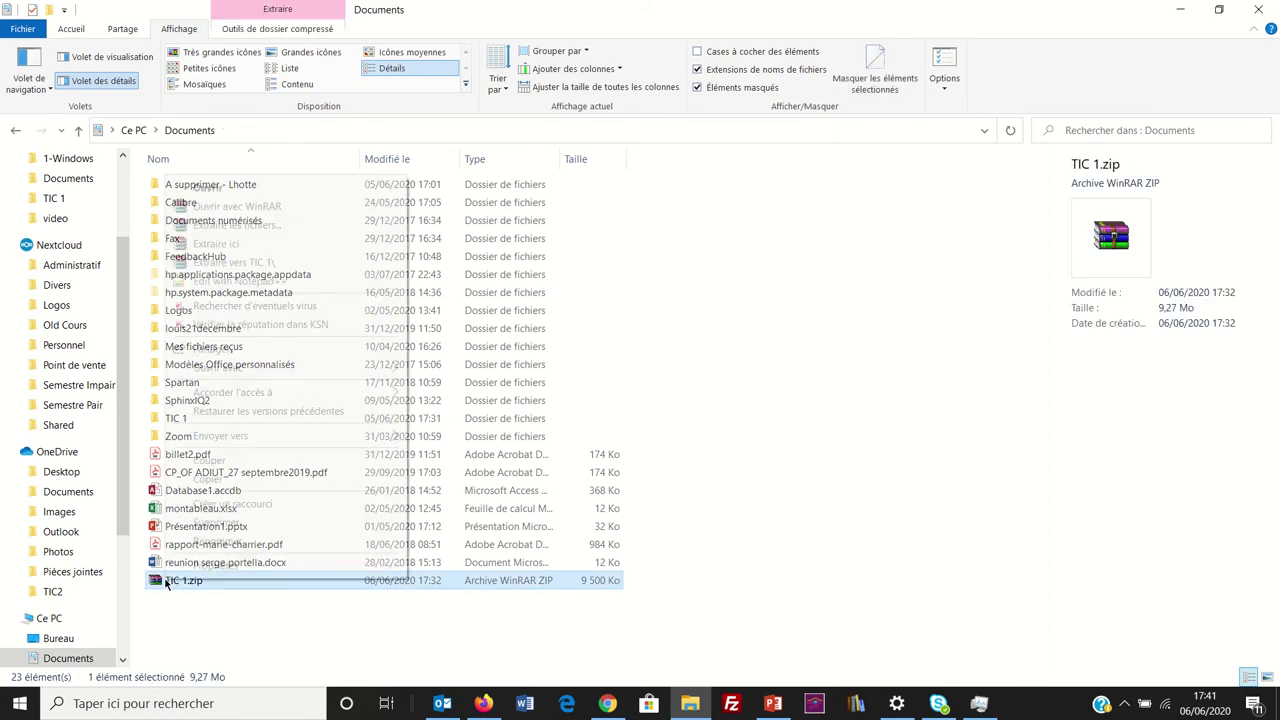
{"action": "left_click", "coordinate": [210, 566]}
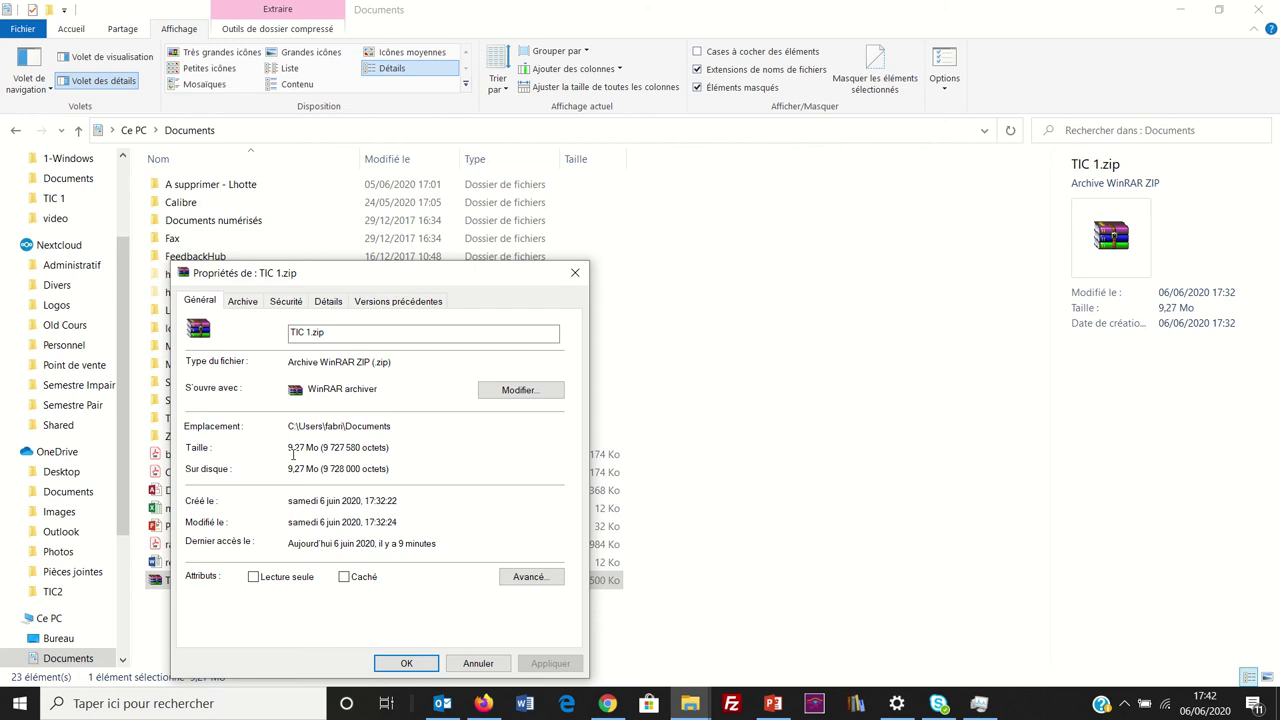
{"action": "left_click", "coordinate": [472, 664]}
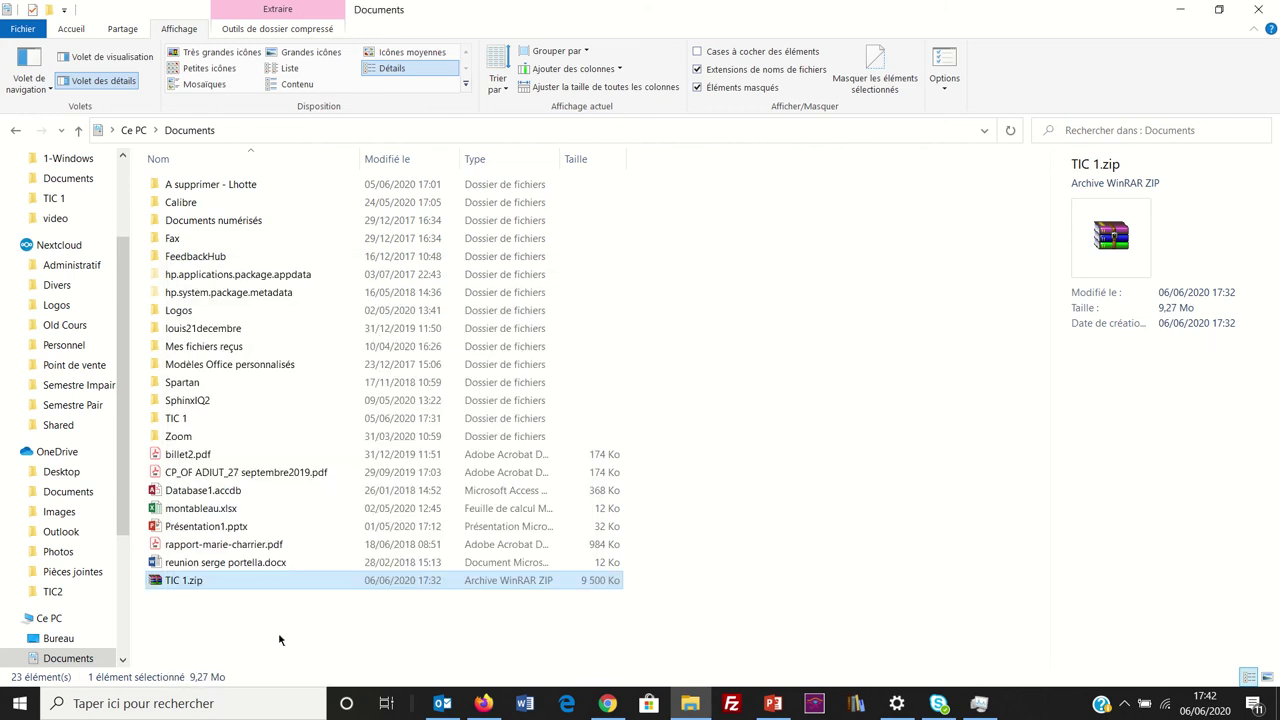
Rename the TIC 1.zip archive in Documents as TIC1.zip
{"action": "left_click", "coordinate": [213, 589]}
{"action": "key", "text": "BackSpace"}
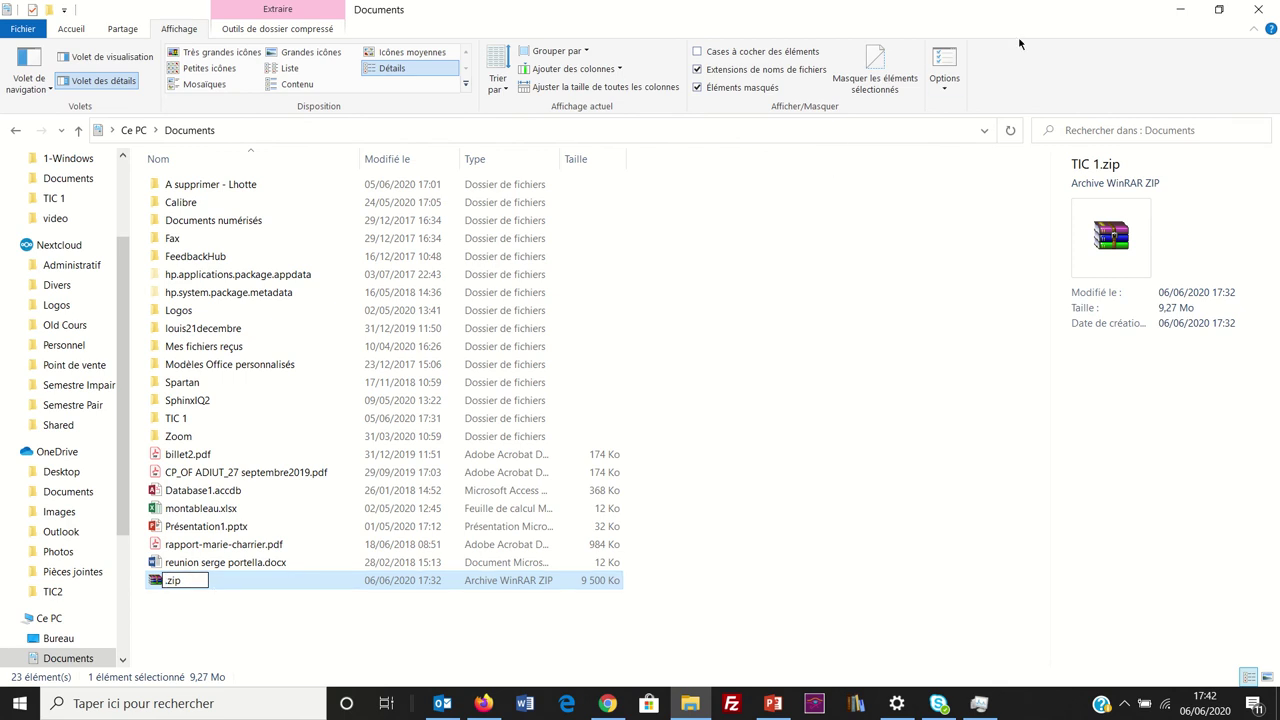
{"action": "left_click", "coordinate": [1182, 10]}
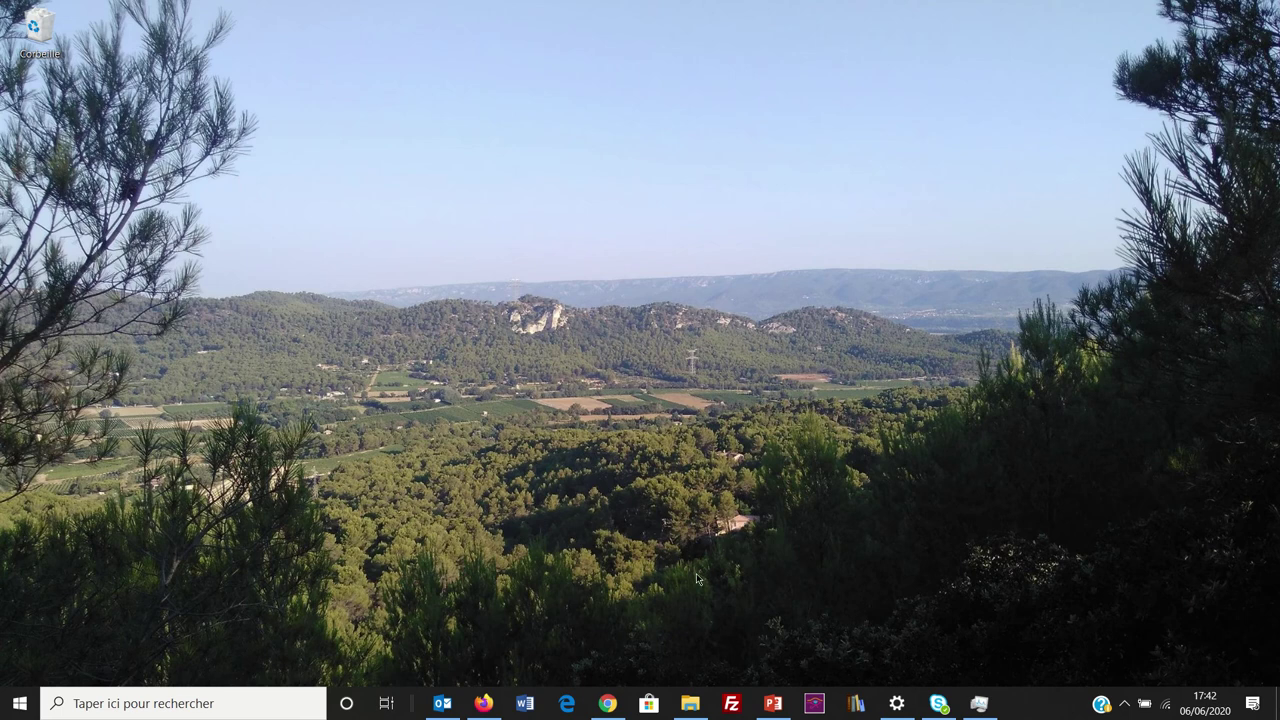
{"action": "left_click", "coordinate": [690, 703]}
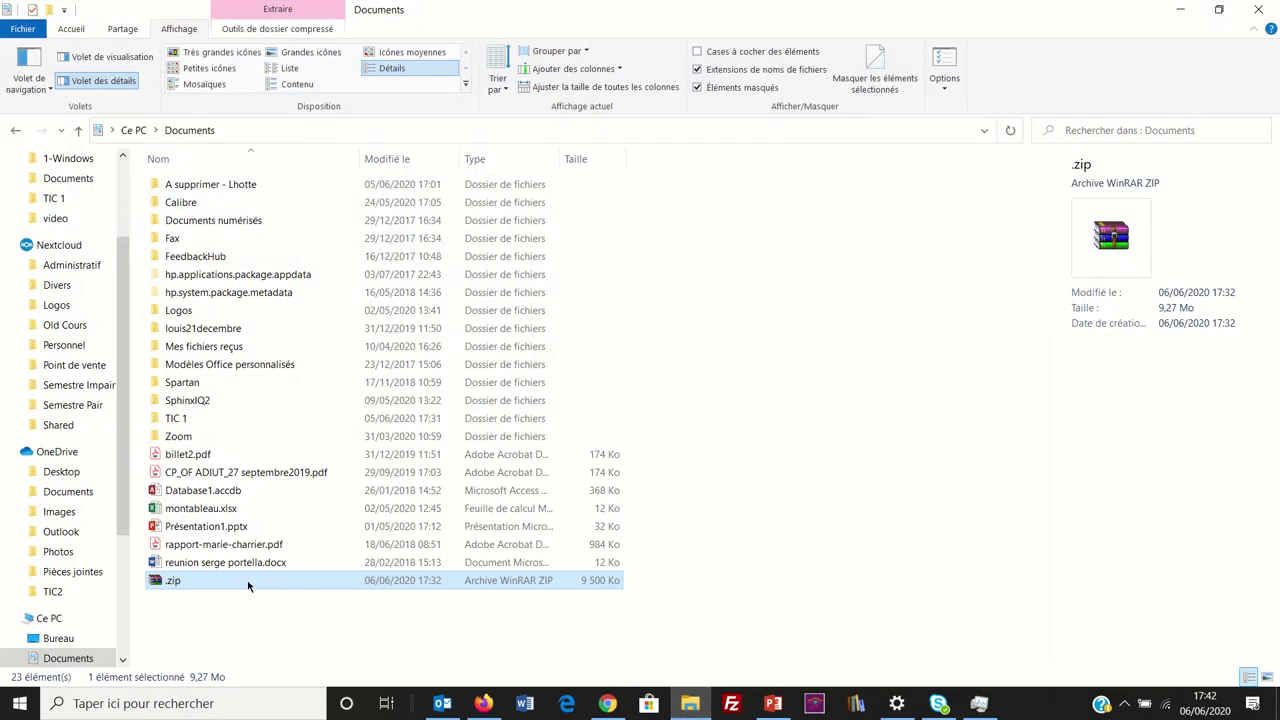
{"action": "key", "text": "F2"}
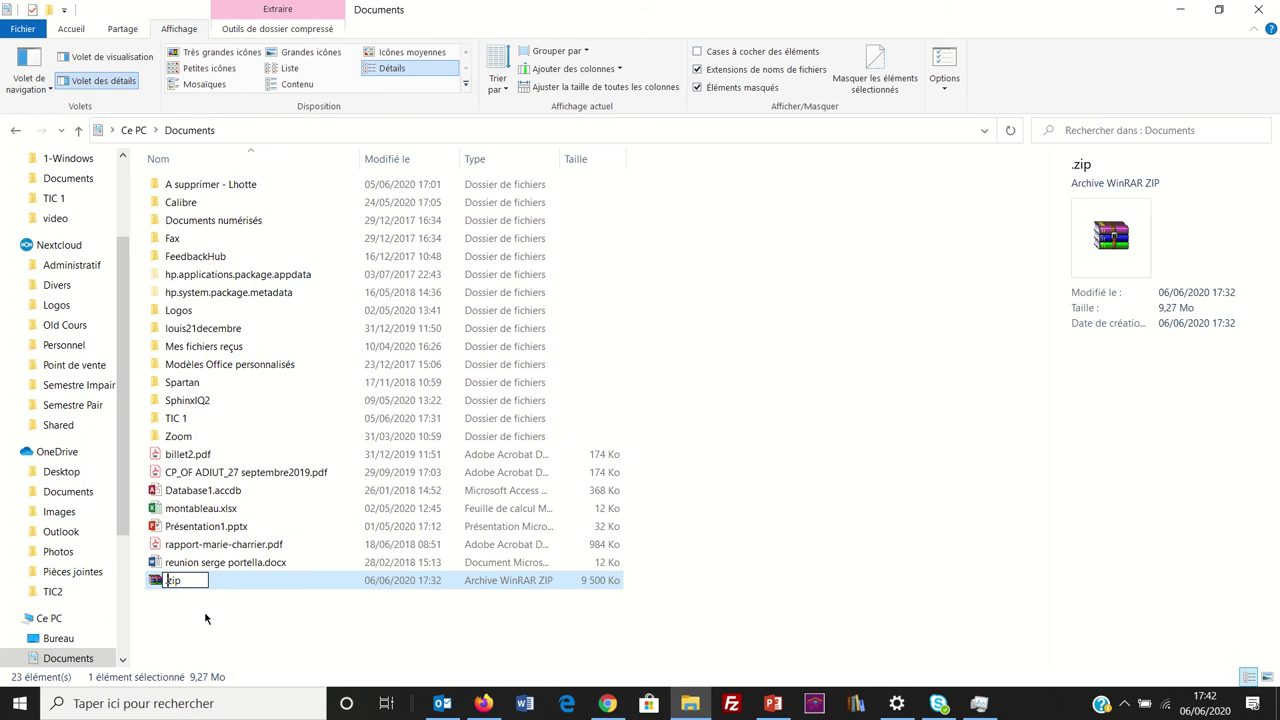
{"action": "type", "text": "TIC1"}
{"action": "key", "text": "Return"}
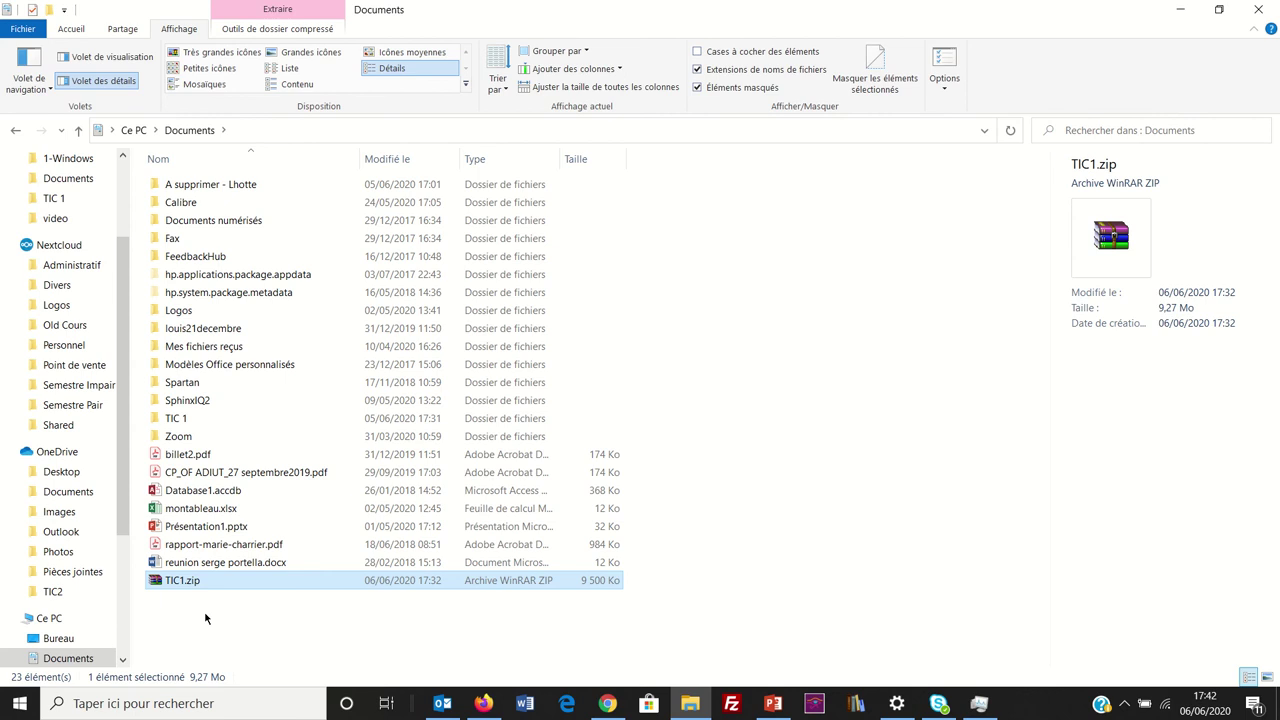
Minimize the file window and paste the TIC1.zip archive onto the desktop
{"action": "left_click", "coordinate": [1179, 10]}
{"action": "right_click", "coordinate": [837, 150]}
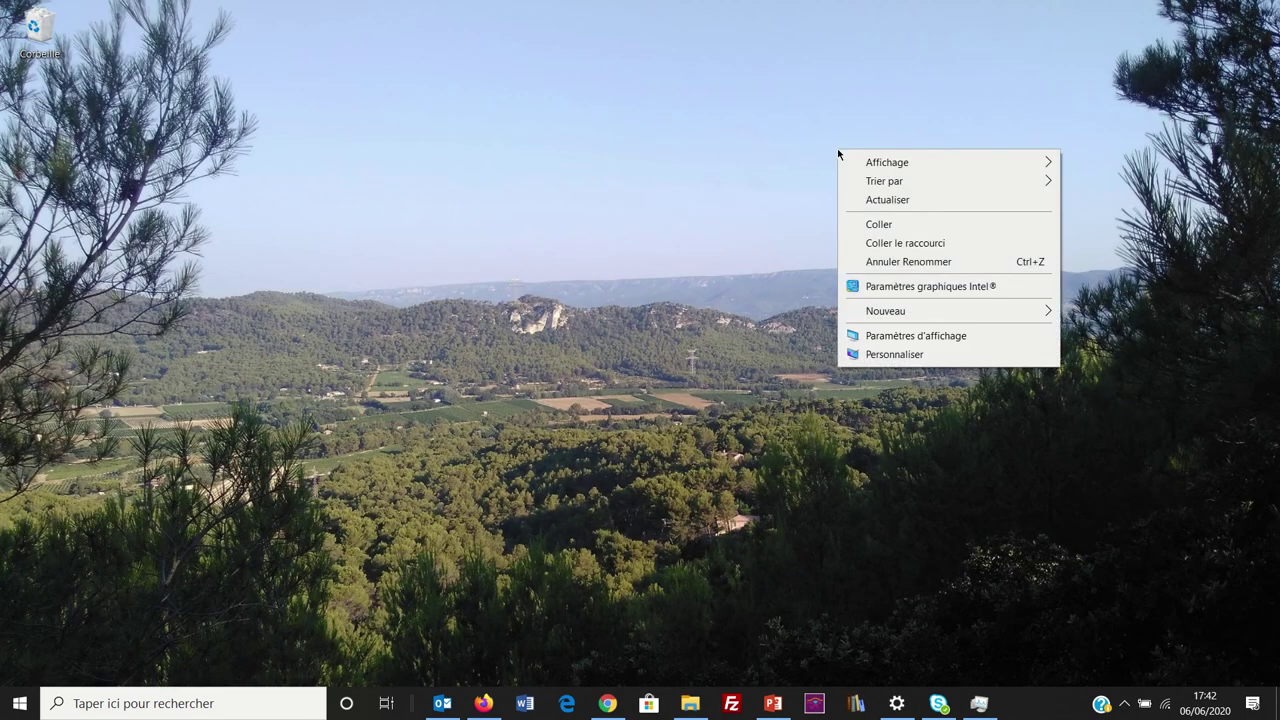
{"action": "left_click", "coordinate": [870, 228]}
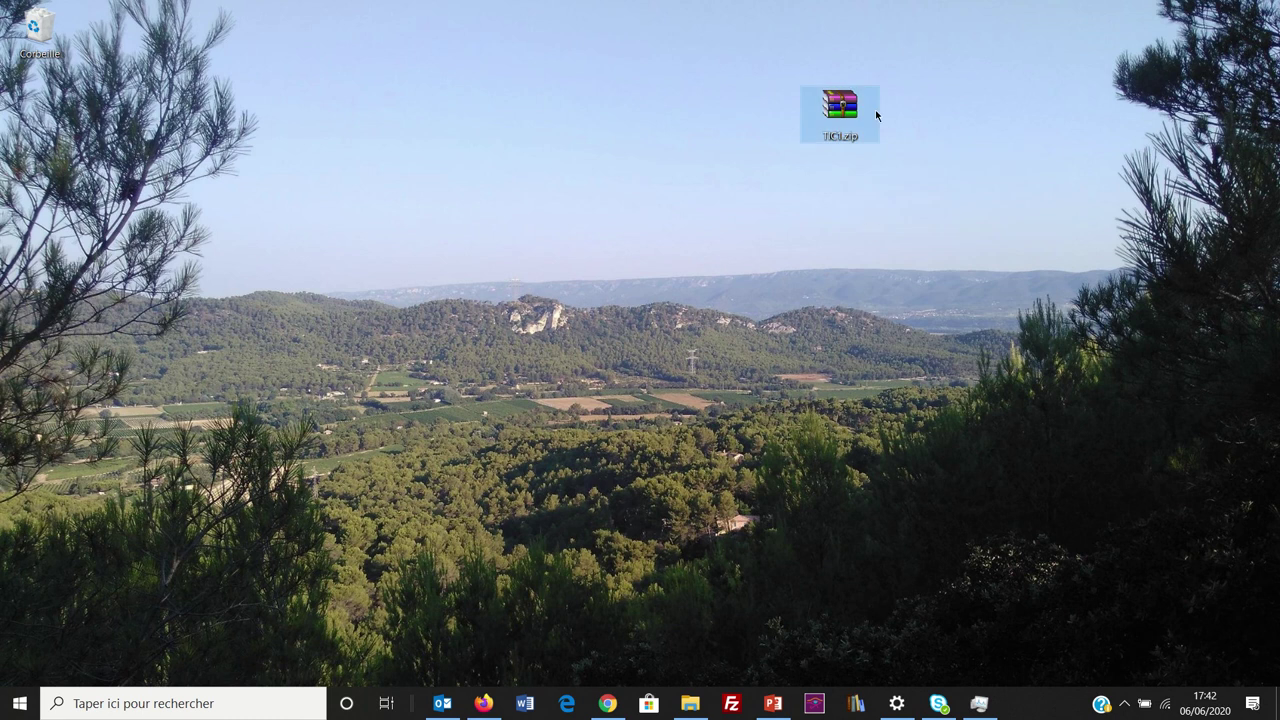
Extract the contents of TIC1.zip directly onto the desktop
{"action": "mouse_move", "coordinate": [828, 134]}
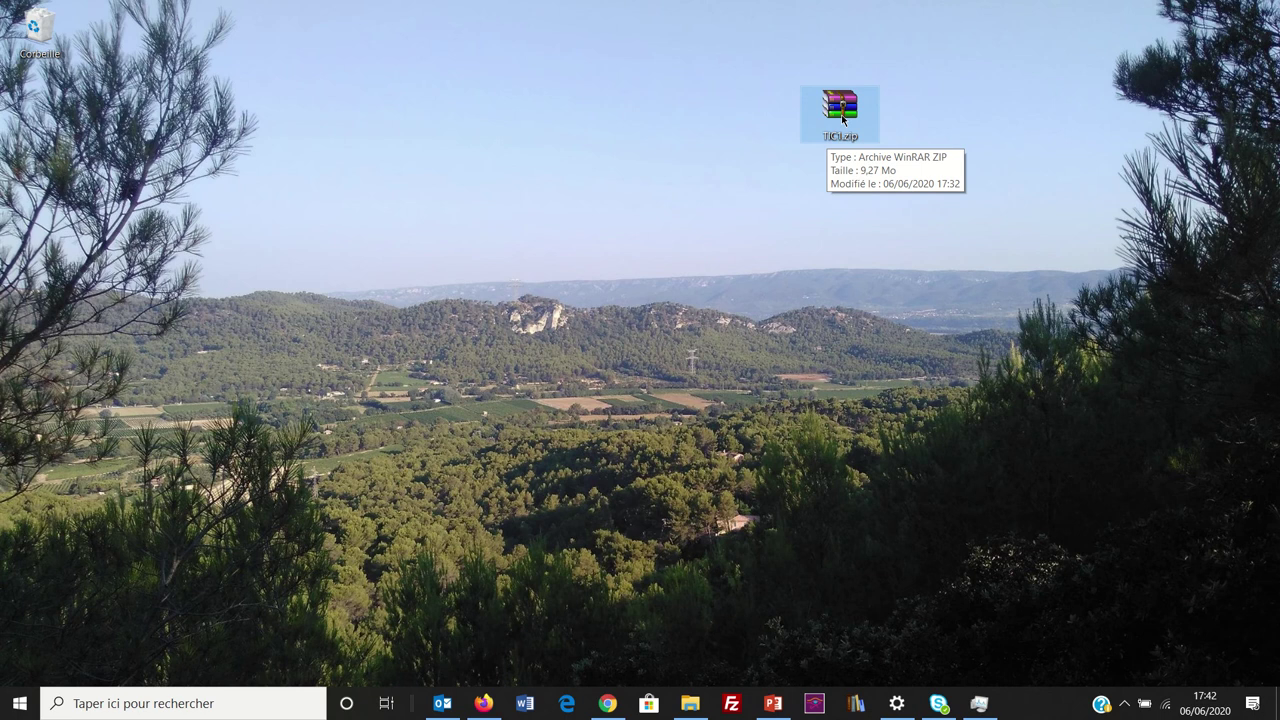
{"action": "right_click", "coordinate": [841, 114]}
{"action": "left_click", "coordinate": [876, 186]}
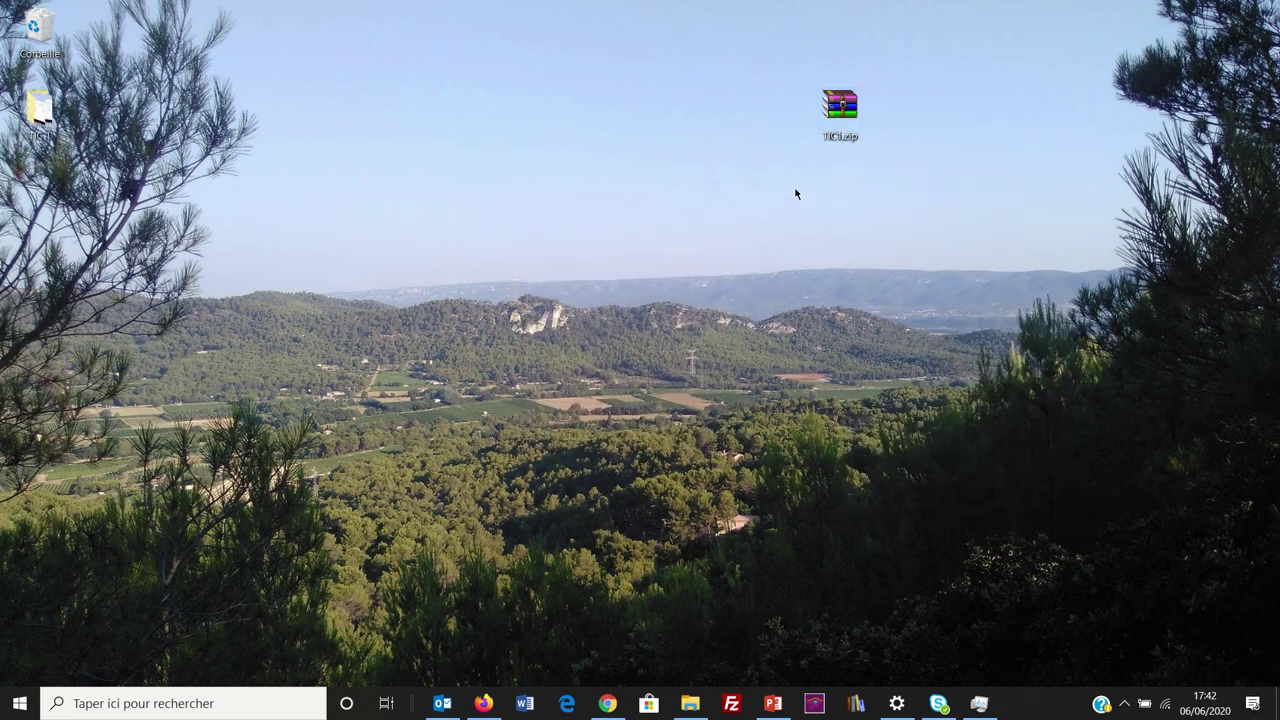
Move the extracted TIC 1 folder nearer TIC1.zip on the desktop and check its size in its properties without changing anything
{"action": "left_click_drag", "start_coordinate": [20, 120], "coordinate": [561, 88]}
{"action": "right_click", "coordinate": [594, 104]}
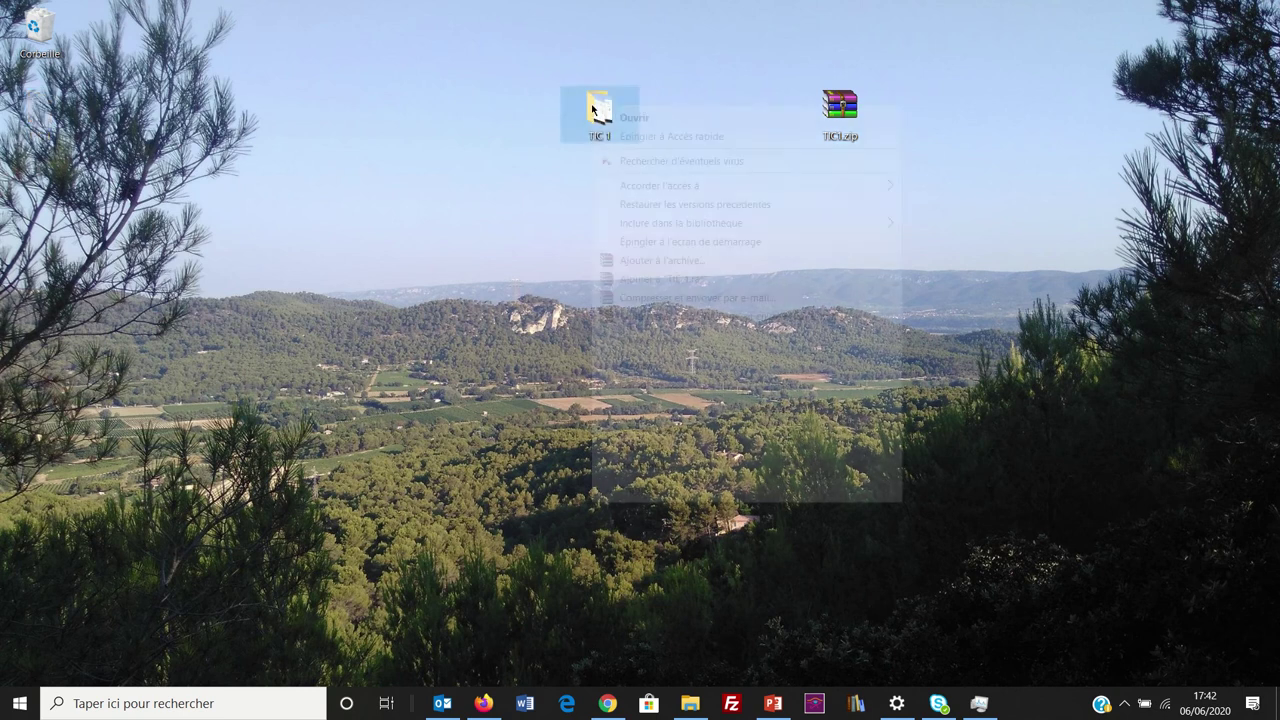
{"action": "left_click", "coordinate": [651, 490]}
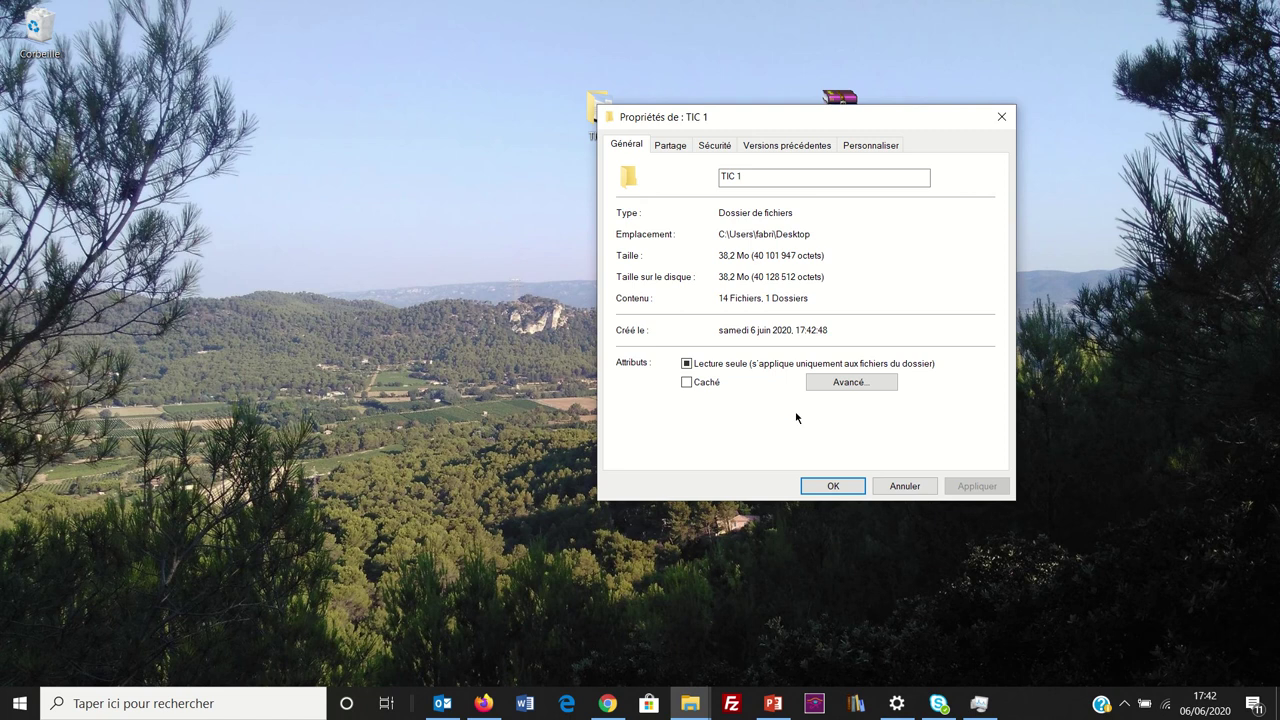
{"action": "left_click", "coordinate": [904, 486]}
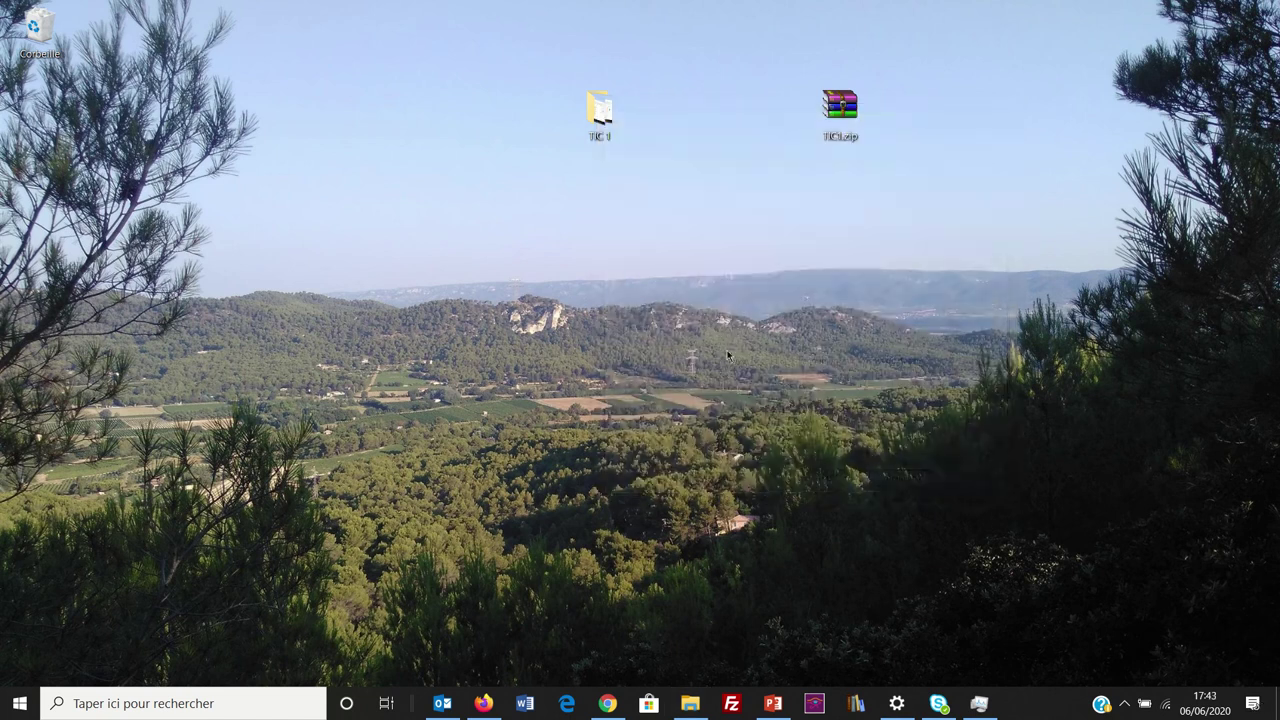
Check the contents of the desktop's TIC 1 folder, close it, and delete both the folder and TIC1.zip from the desktop
{"action": "double_click", "coordinate": [598, 112]}
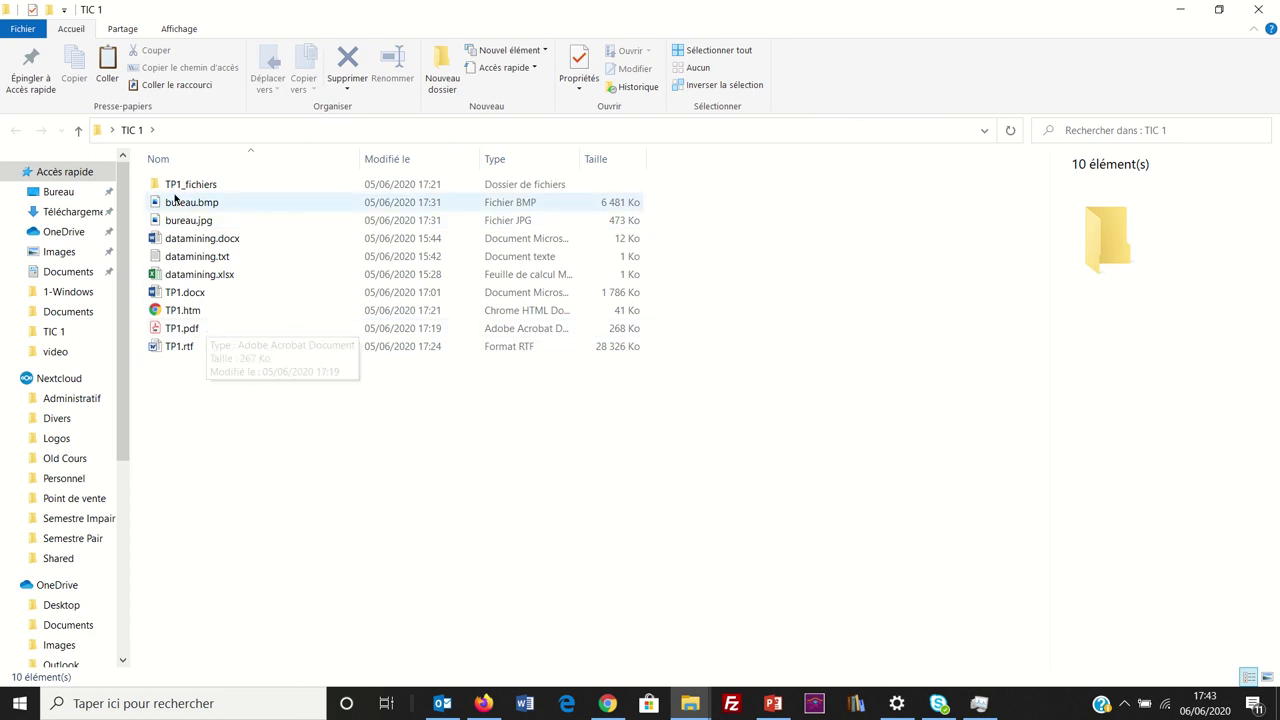
{"action": "left_click", "coordinate": [1260, 9]}
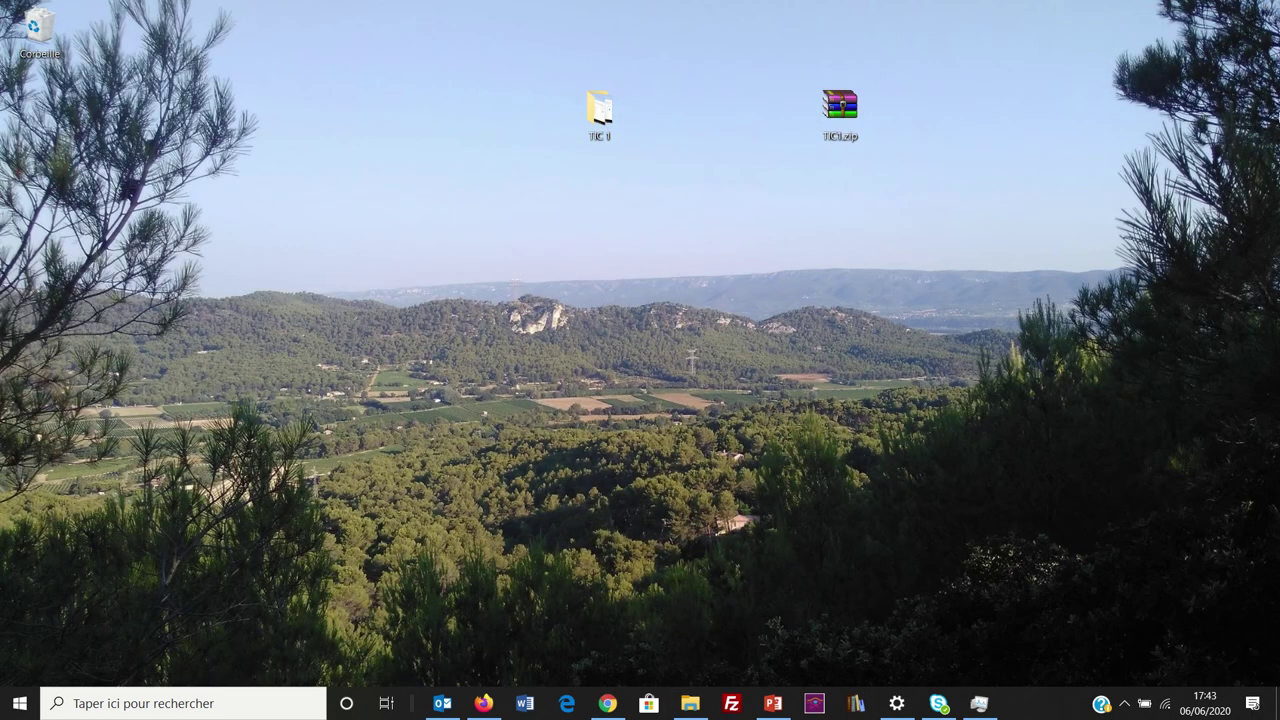
{"action": "left_click_drag", "start_coordinate": [508, 48], "coordinate": [938, 176]}
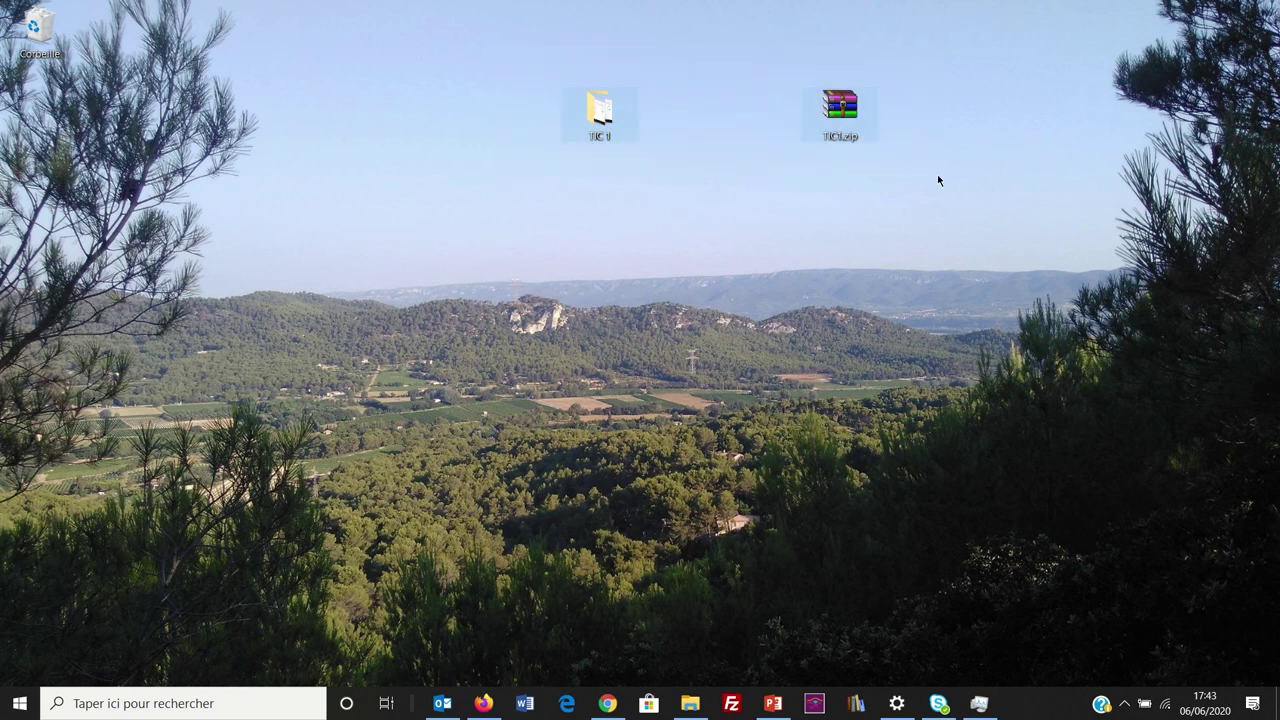
{"action": "key", "text": "Delete"}
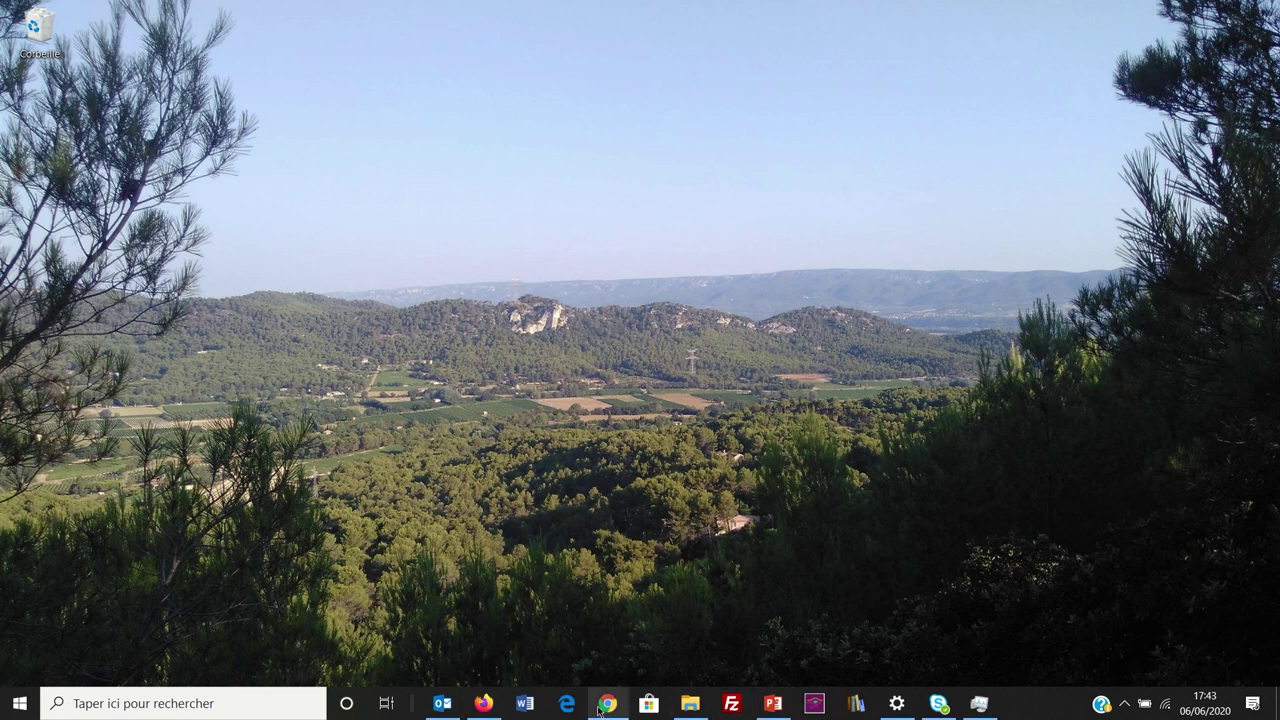
Find Excel with the Windows search, pin it to the taskbar, and place its shortcut between Firefox and Word
{"action": "left_click", "coordinate": [109, 705]}
{"action": "type", "text": "exc"}
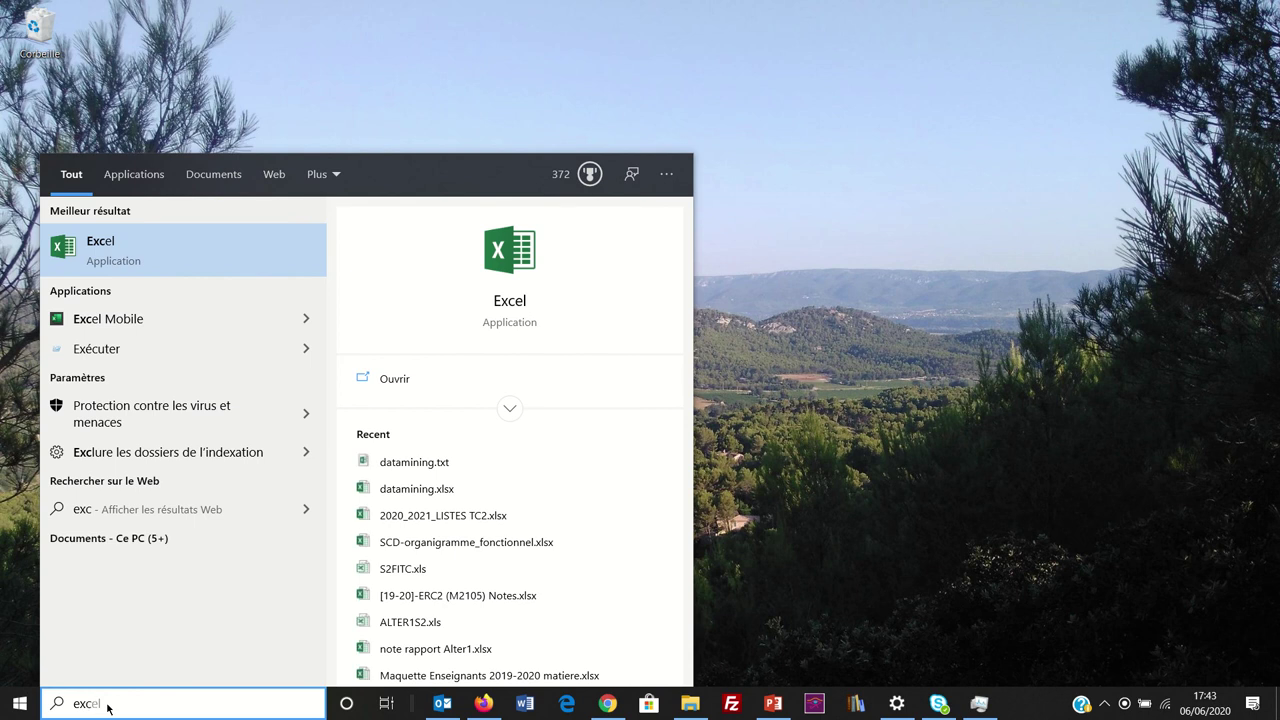
{"action": "type", "text": "el"}
{"action": "right_click", "coordinate": [77, 241]}
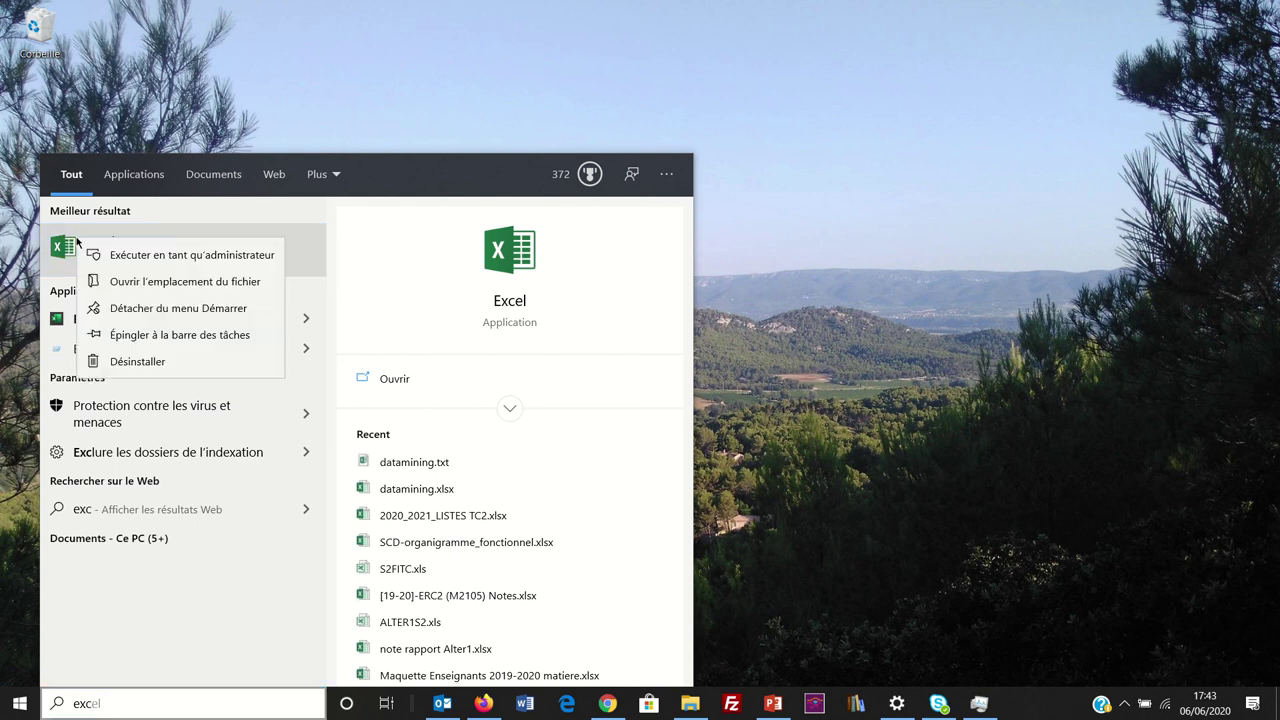
{"action": "left_click", "coordinate": [105, 334]}
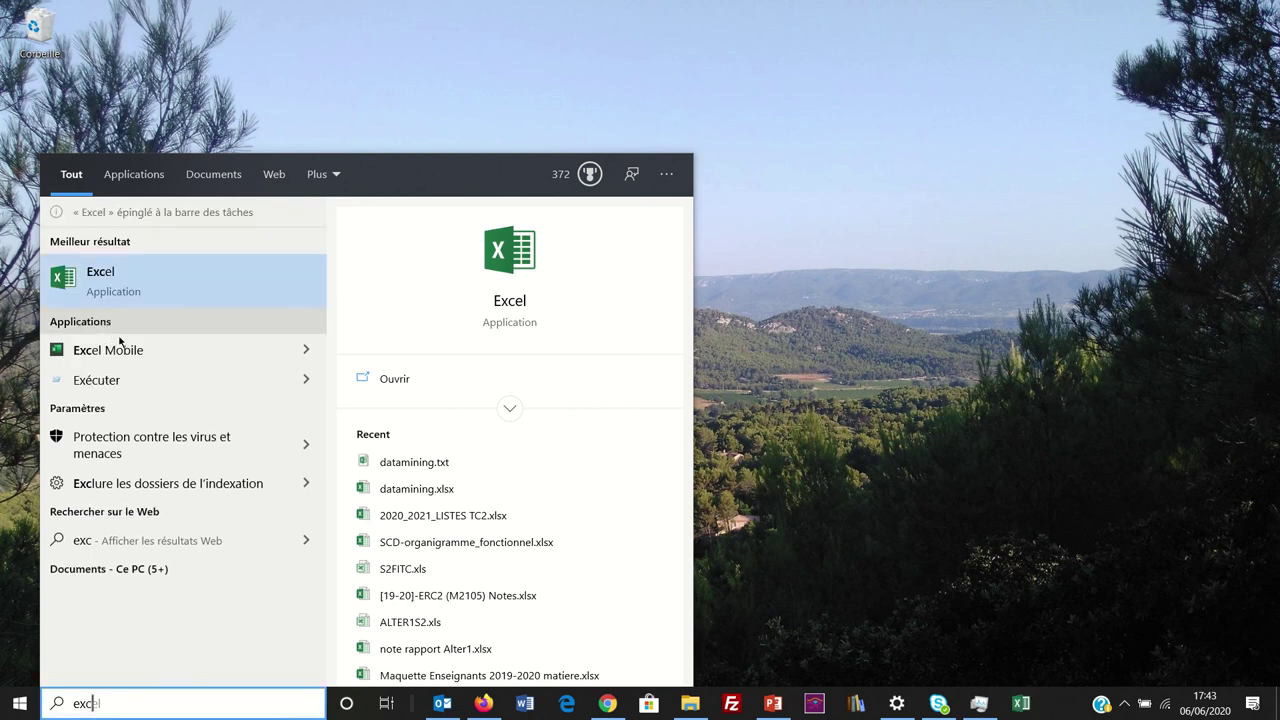
{"action": "left_click", "coordinate": [898, 630]}
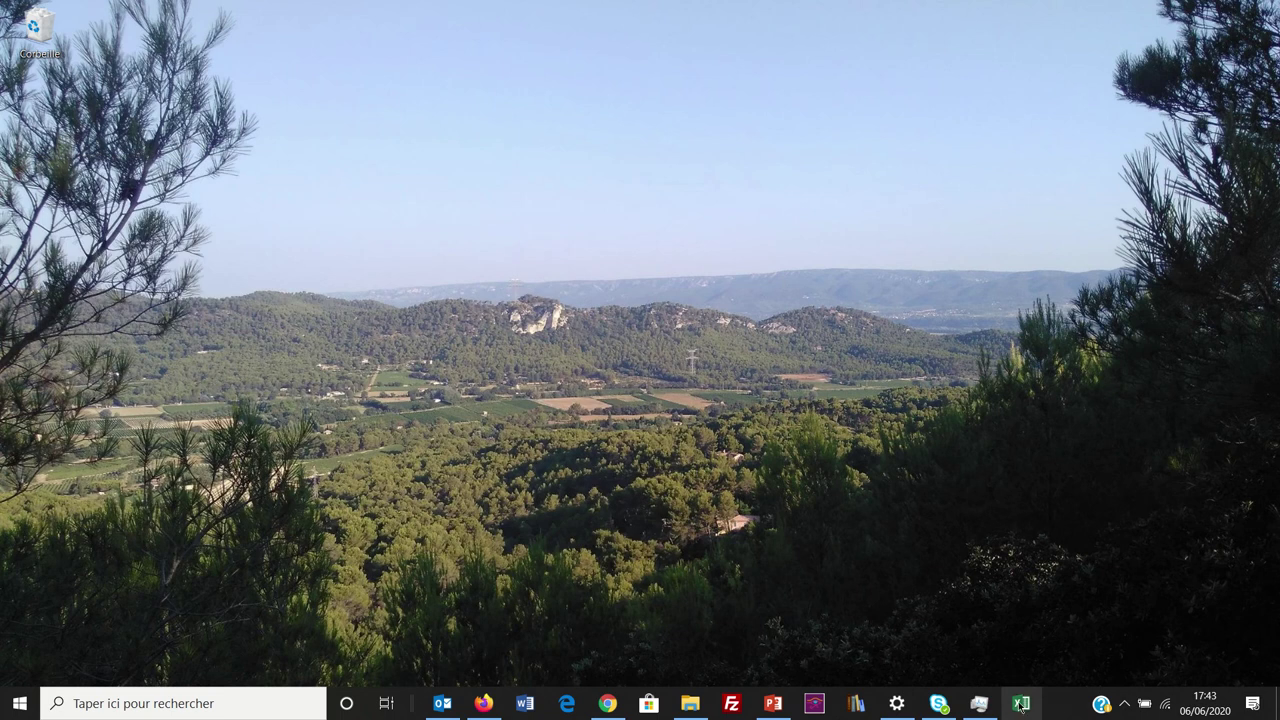
{"action": "left_click_drag", "start_coordinate": [1020, 703], "coordinate": [510, 712]}
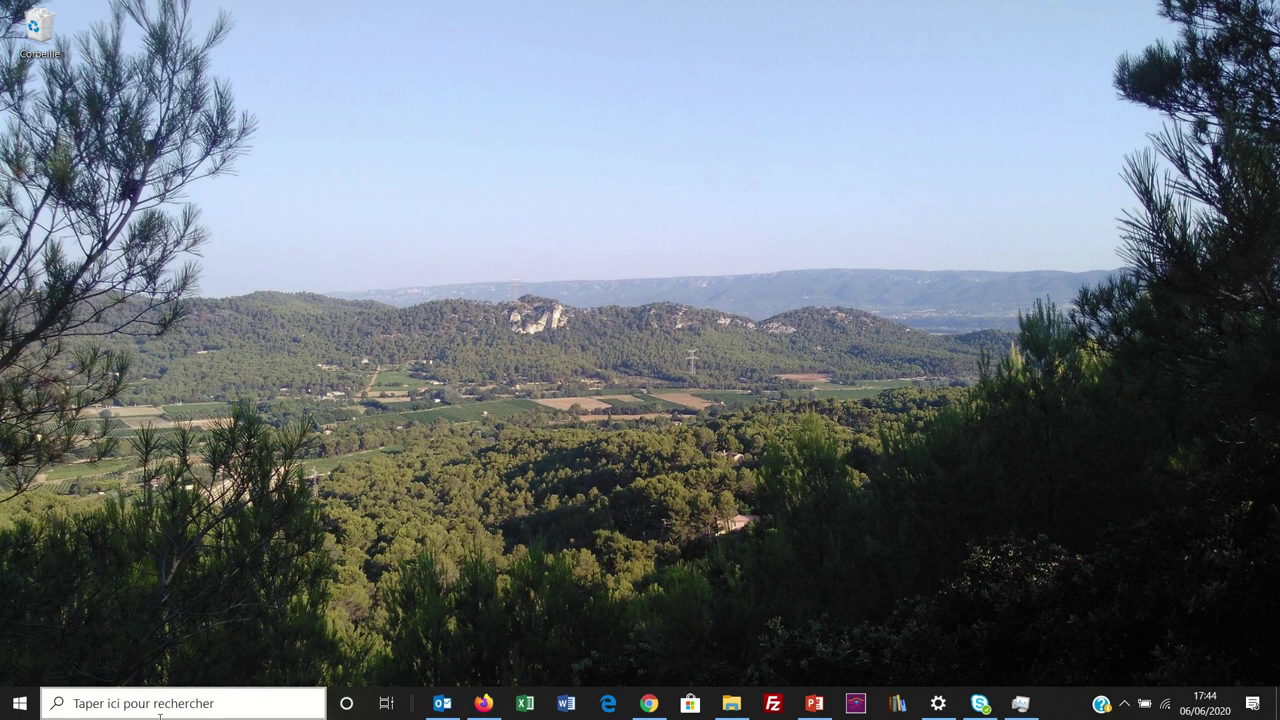
Search Windows for "police" and open the font settings
{"action": "left_click", "coordinate": [84, 704]}
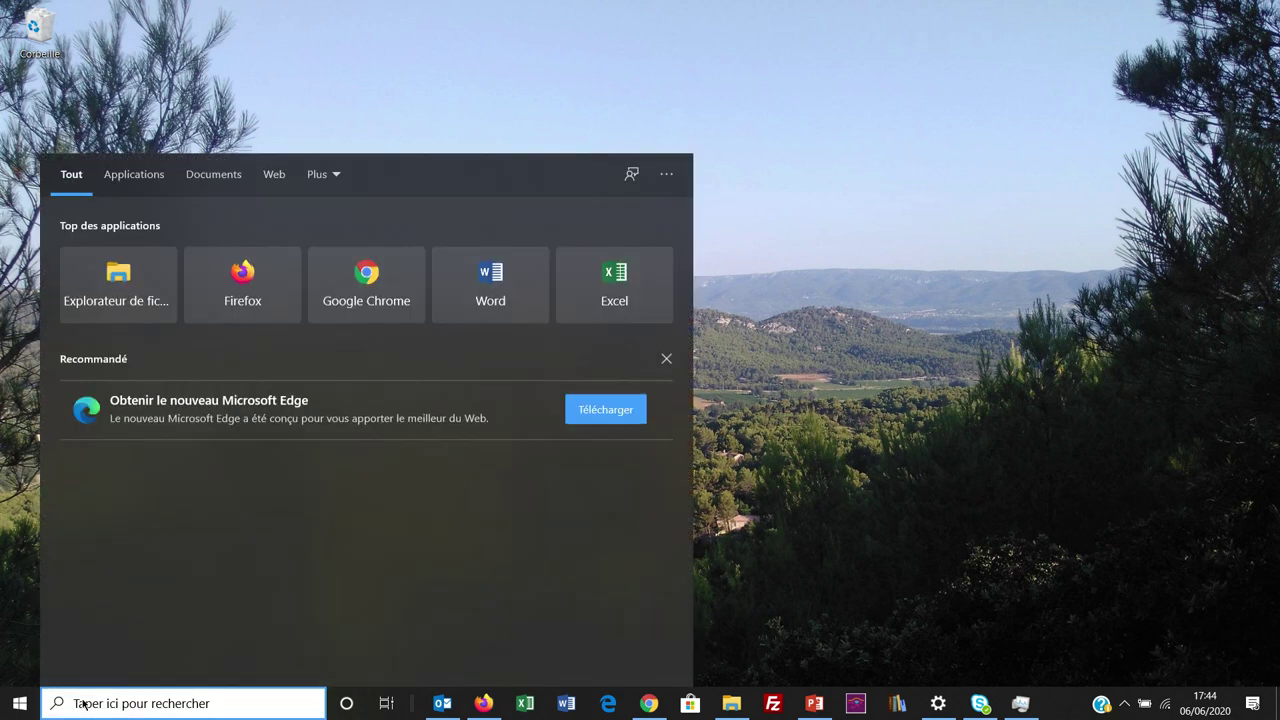
{"action": "type", "text": "police"}
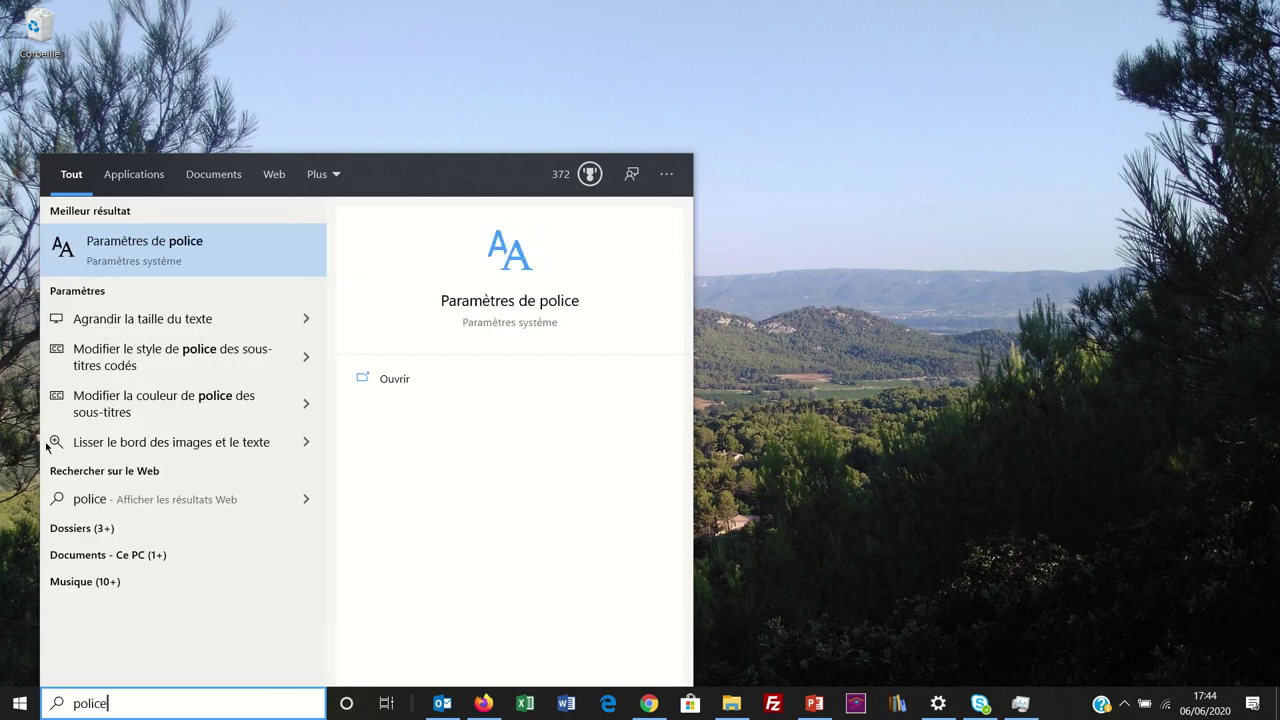
{"action": "left_click", "coordinate": [100, 253]}
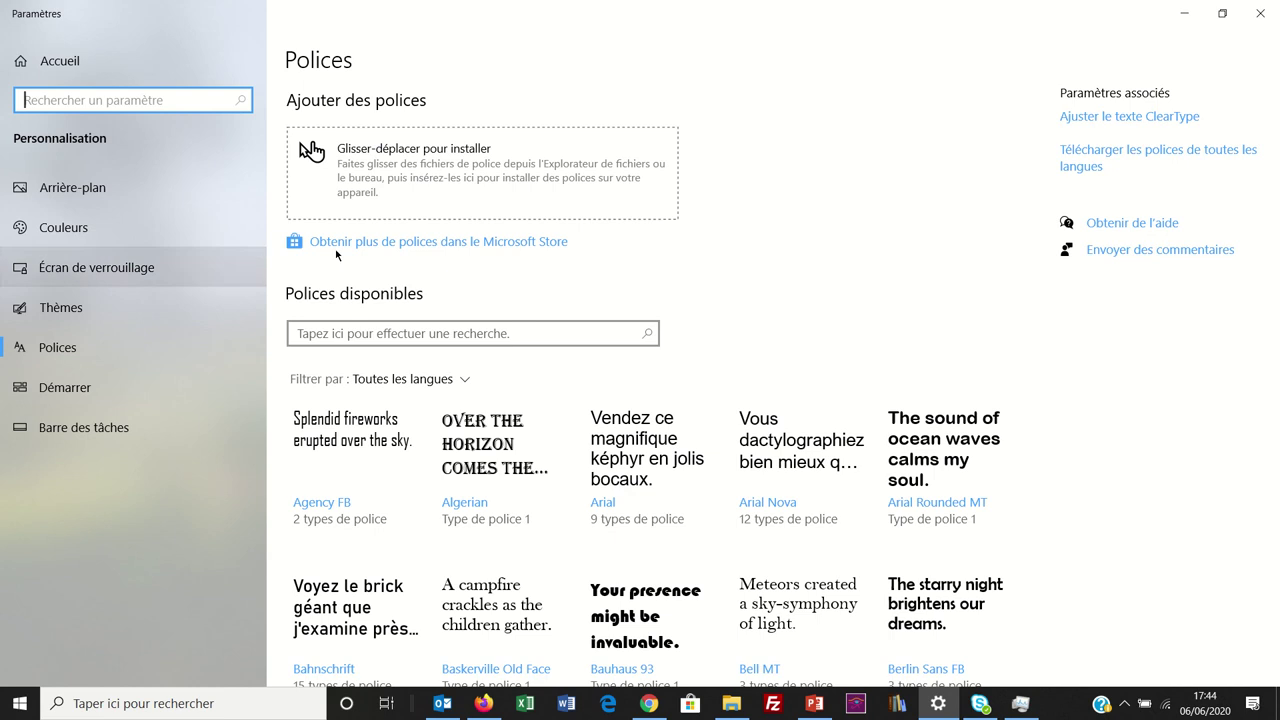
Examine the previews of the available fonts from start to middle of the list and minimize the settings window
{"action": "scroll", "coordinate": [521, 418], "scroll_direction": "down", "scroll_amount": 2}
{"action": "scroll", "coordinate": [521, 418], "scroll_direction": "down", "scroll_amount": 6}
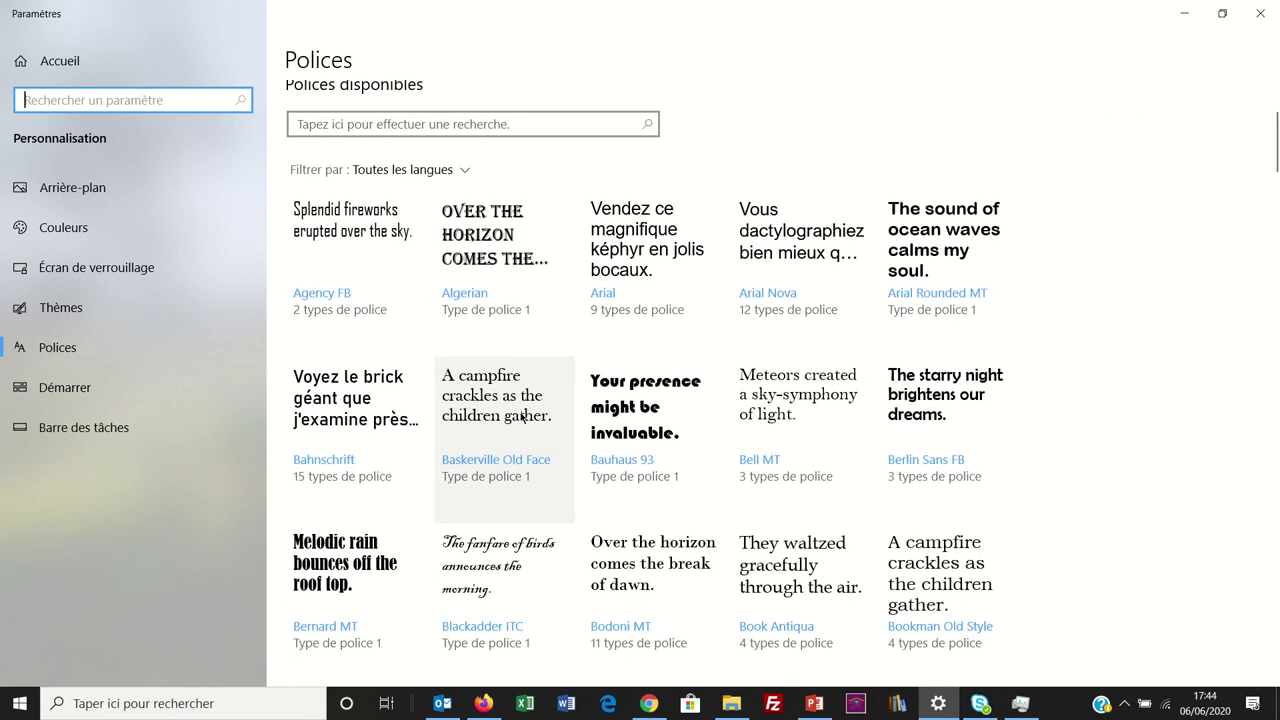
{"action": "scroll", "coordinate": [521, 418], "scroll_direction": "down", "scroll_amount": 3}
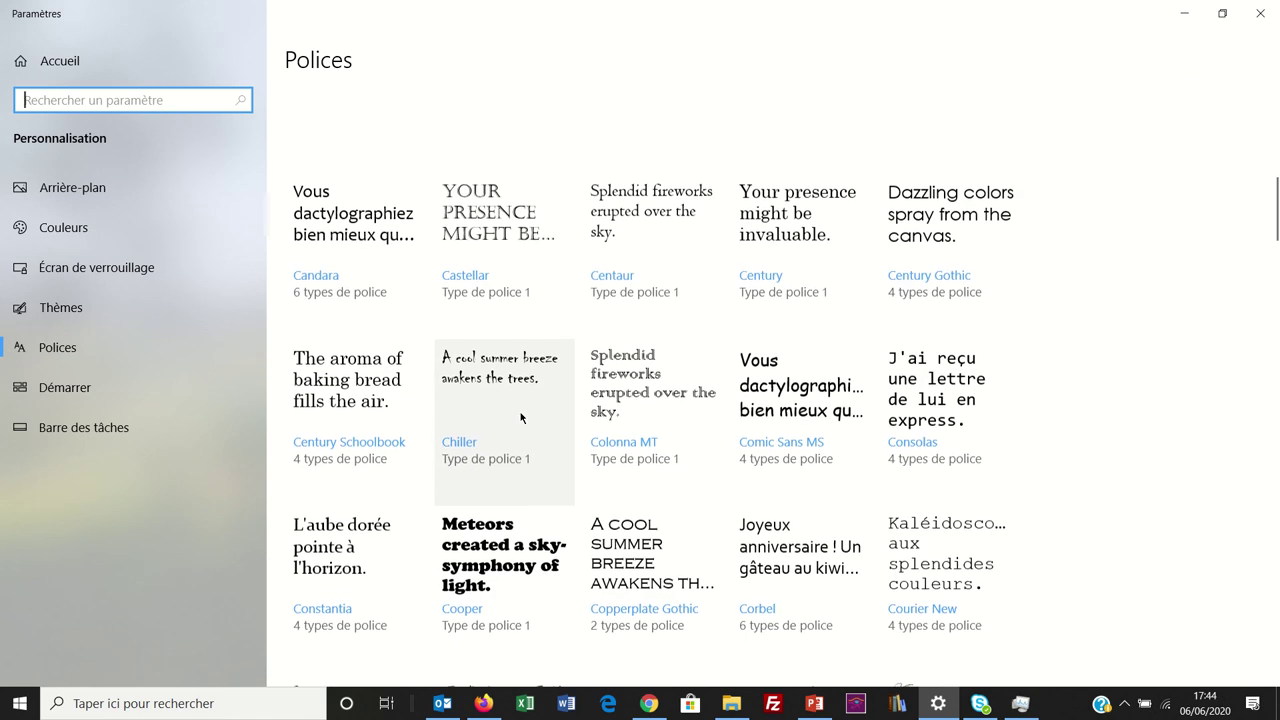
{"action": "scroll", "coordinate": [521, 418], "scroll_direction": "down", "scroll_amount": 6}
{"action": "scroll", "coordinate": [521, 418], "scroll_direction": "down", "scroll_amount": 9}
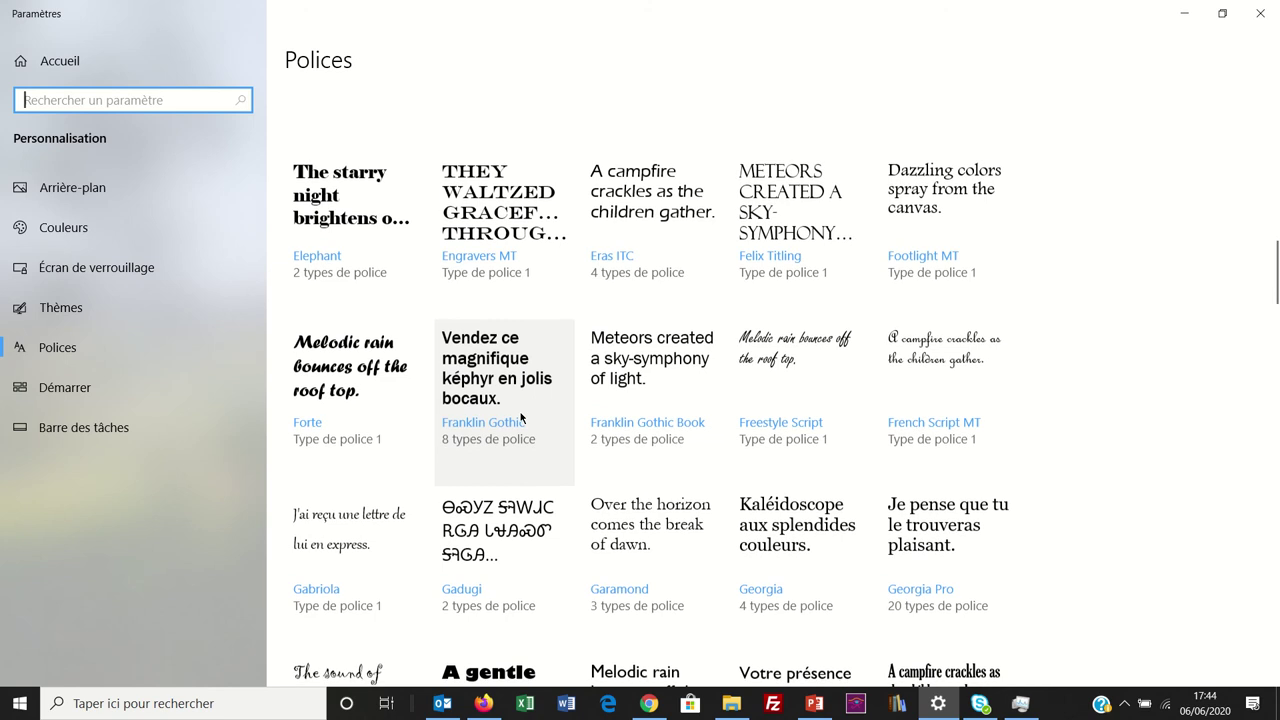
{"action": "scroll", "coordinate": [521, 418], "scroll_direction": "down", "scroll_amount": 20}
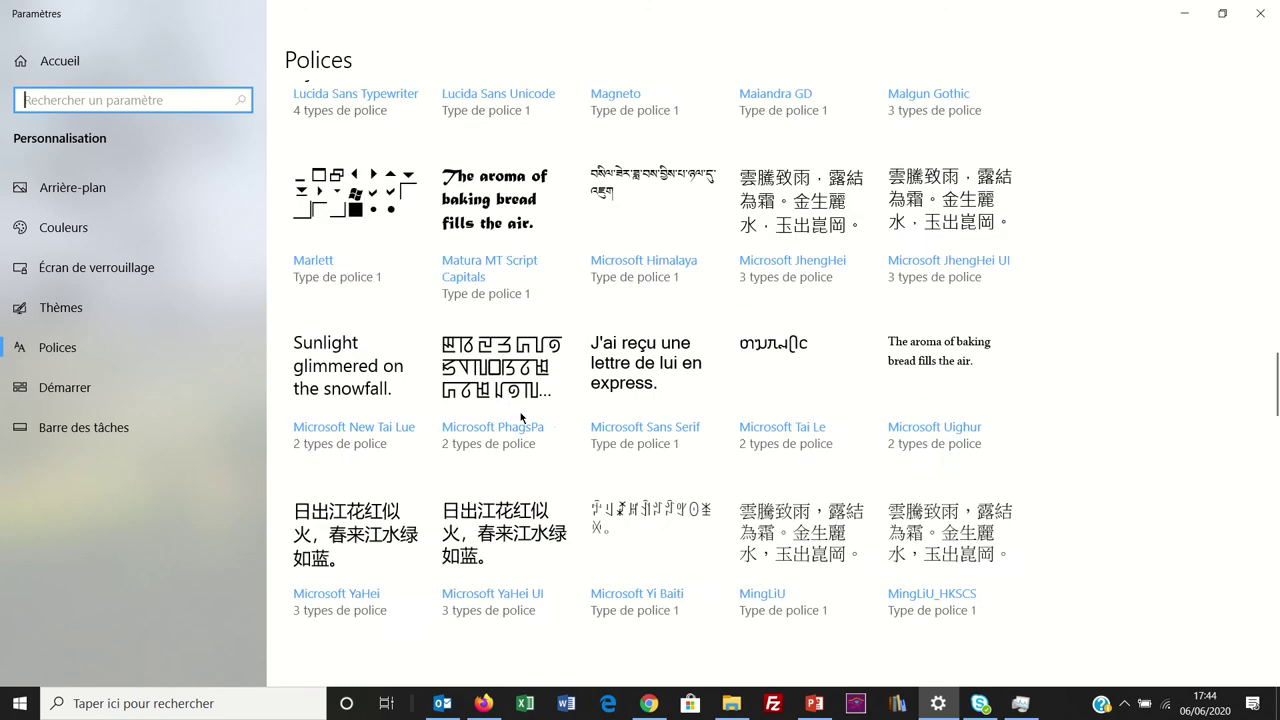
{"action": "scroll", "coordinate": [521, 418], "scroll_direction": "up", "scroll_amount": 20}
{"action": "scroll", "coordinate": [521, 418], "scroll_direction": "up", "scroll_amount": 20}
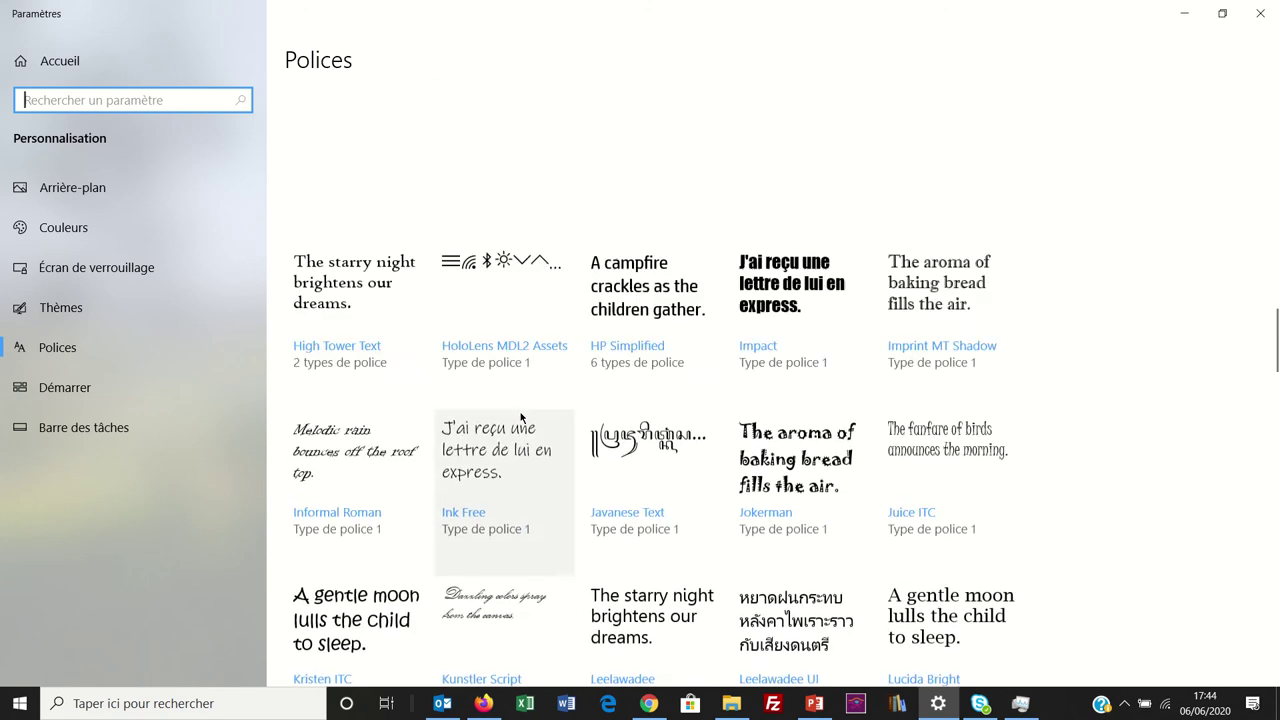
{"action": "scroll", "coordinate": [521, 418], "scroll_direction": "down", "scroll_amount": 1}
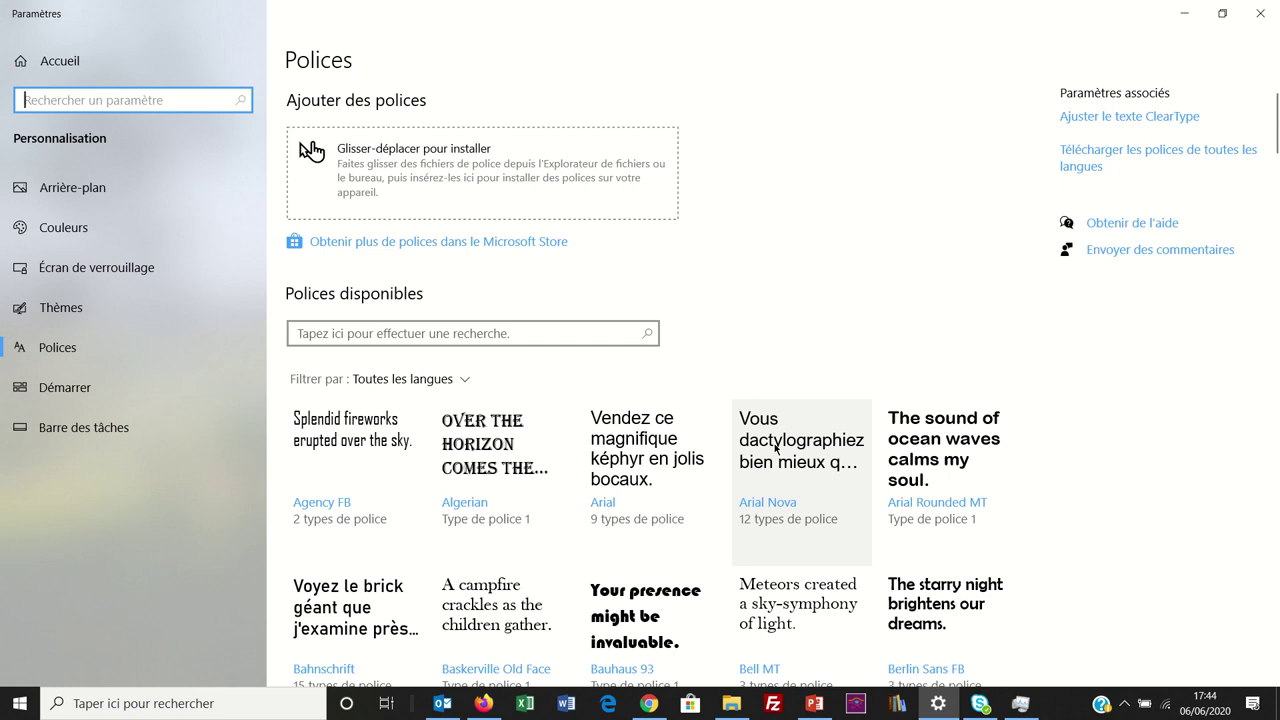
{"action": "left_click", "coordinate": [1185, 13]}
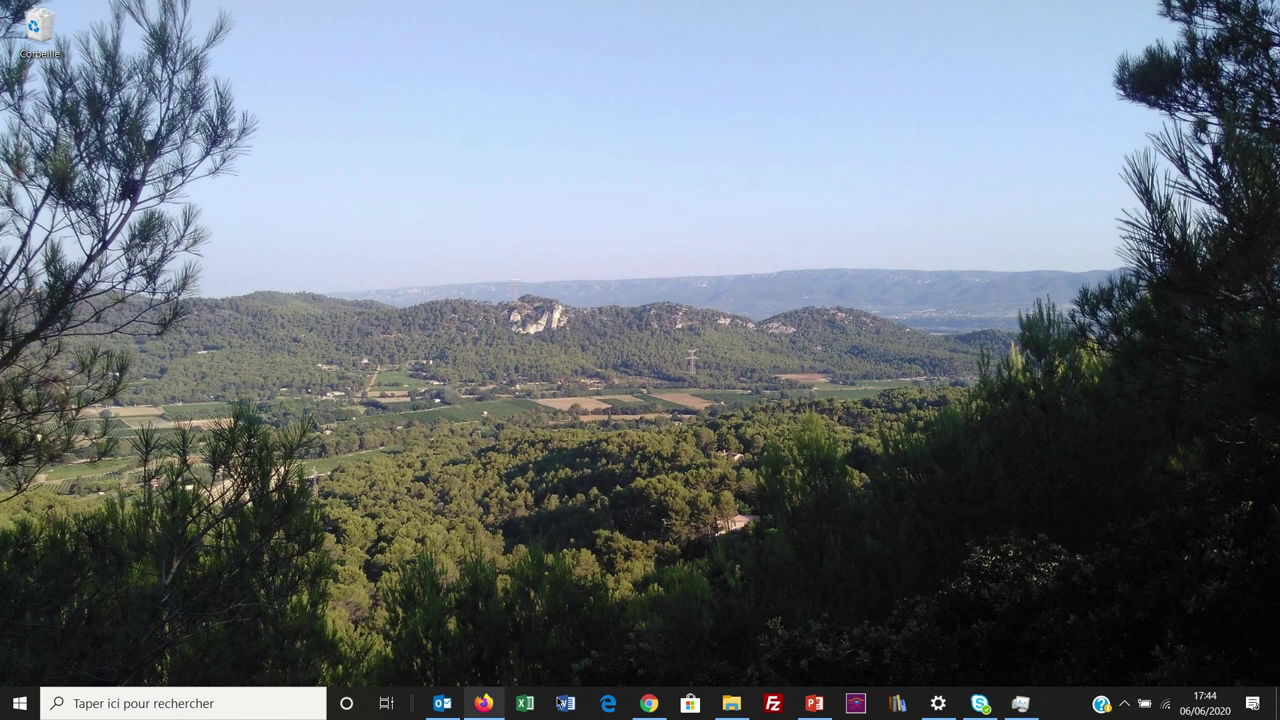
Open the Fonts folder inside C:\Windows in the file explorer and preview the Curlz MT Normal font
{"action": "left_click", "coordinate": [731, 703]}
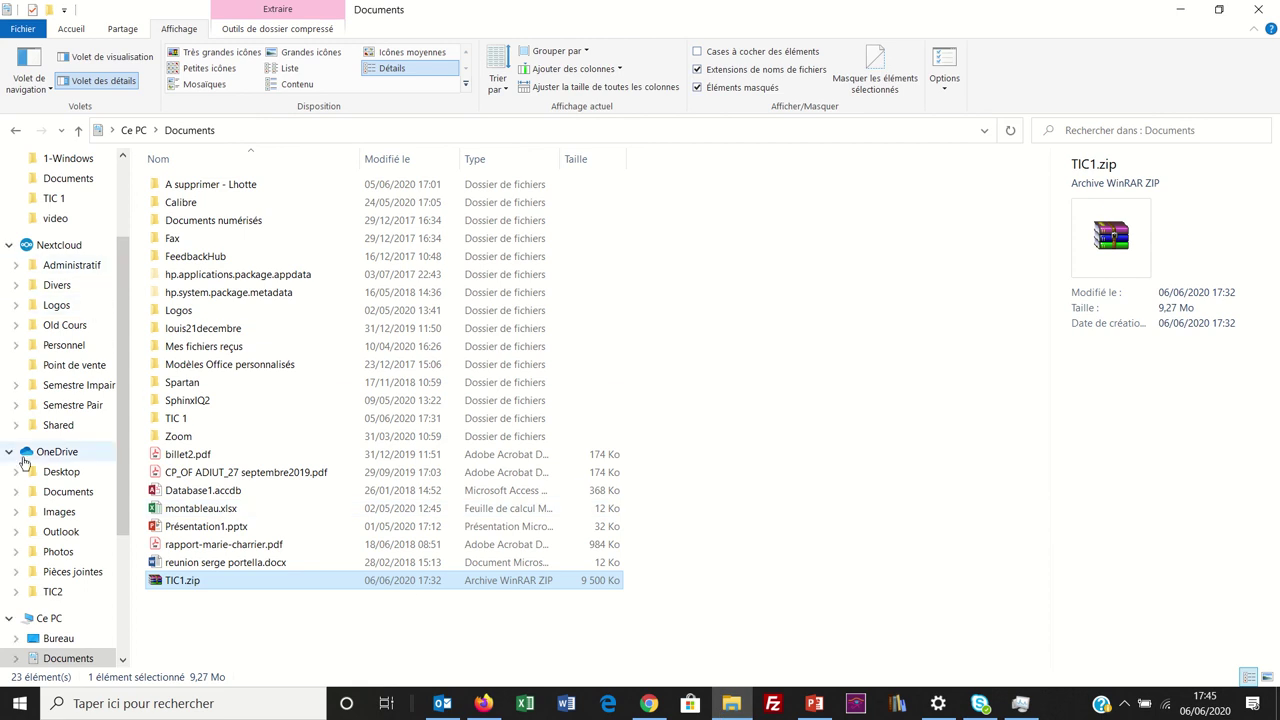
{"action": "scroll", "coordinate": [118, 648], "scroll_direction": "down", "scroll_amount": 4}
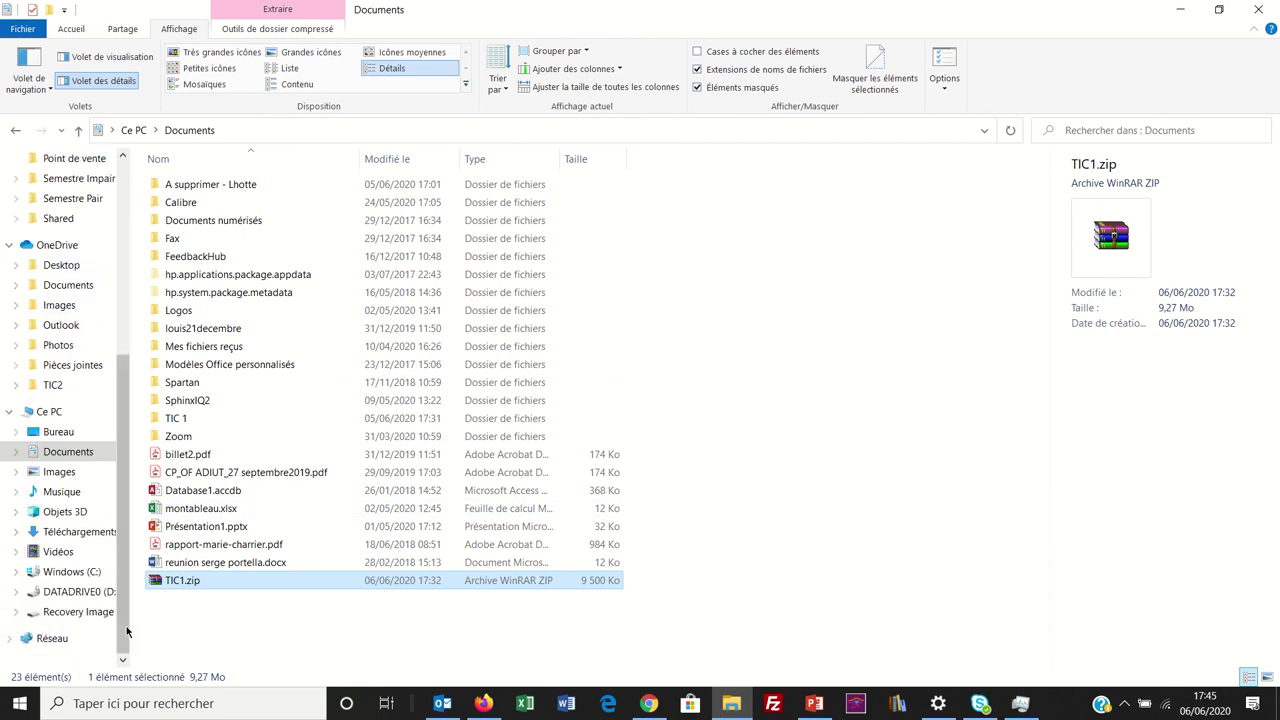
{"action": "left_click", "coordinate": [66, 575]}
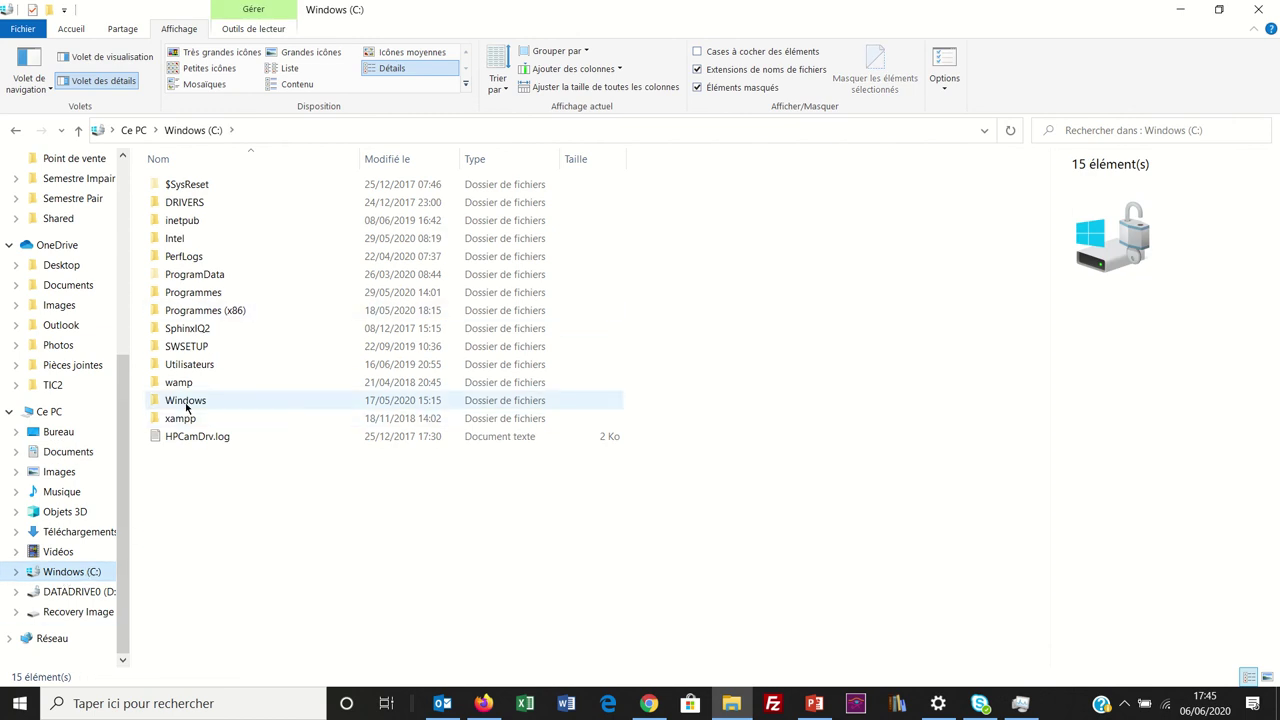
{"action": "double_click", "coordinate": [184, 403]}
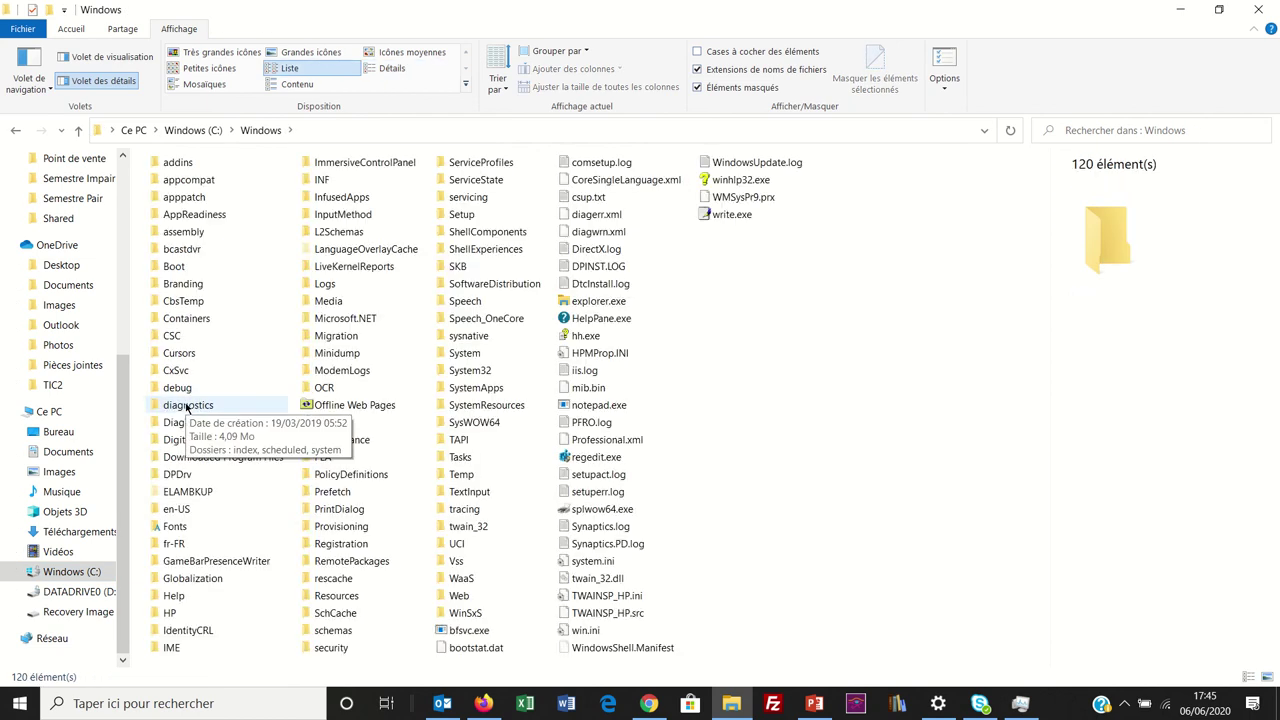
{"action": "double_click", "coordinate": [175, 530]}
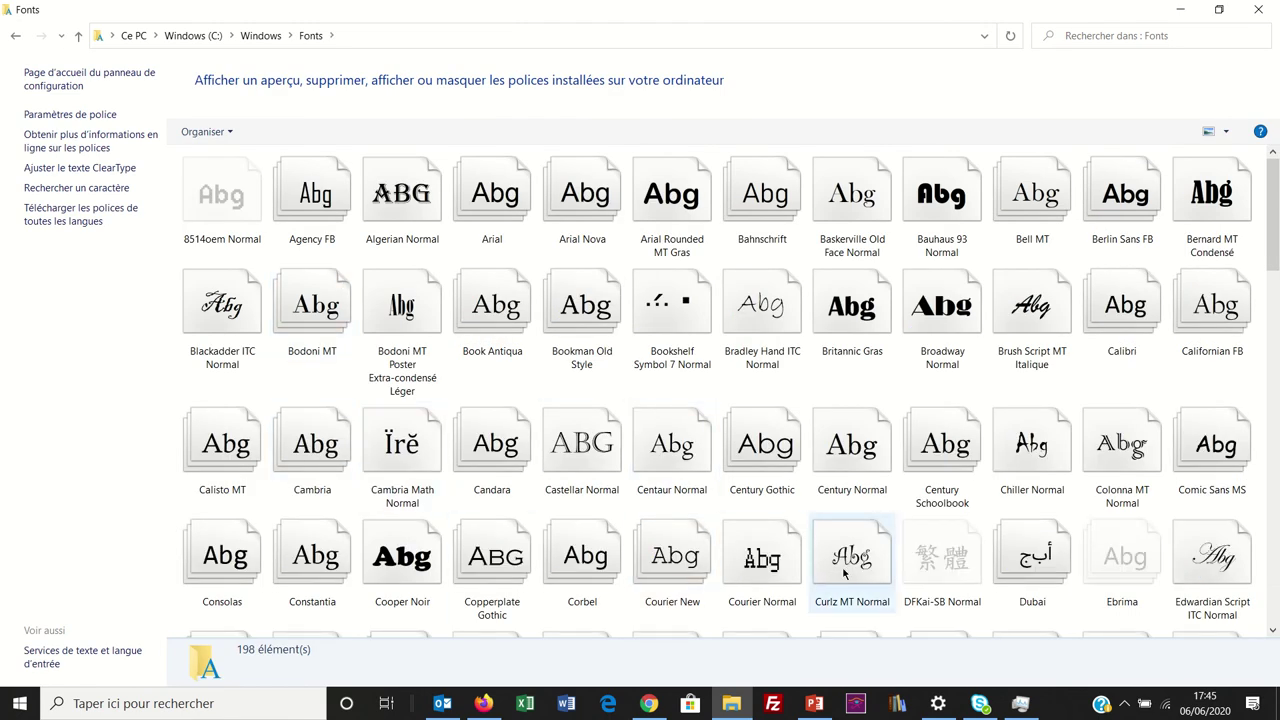
{"action": "double_click", "coordinate": [844, 573]}
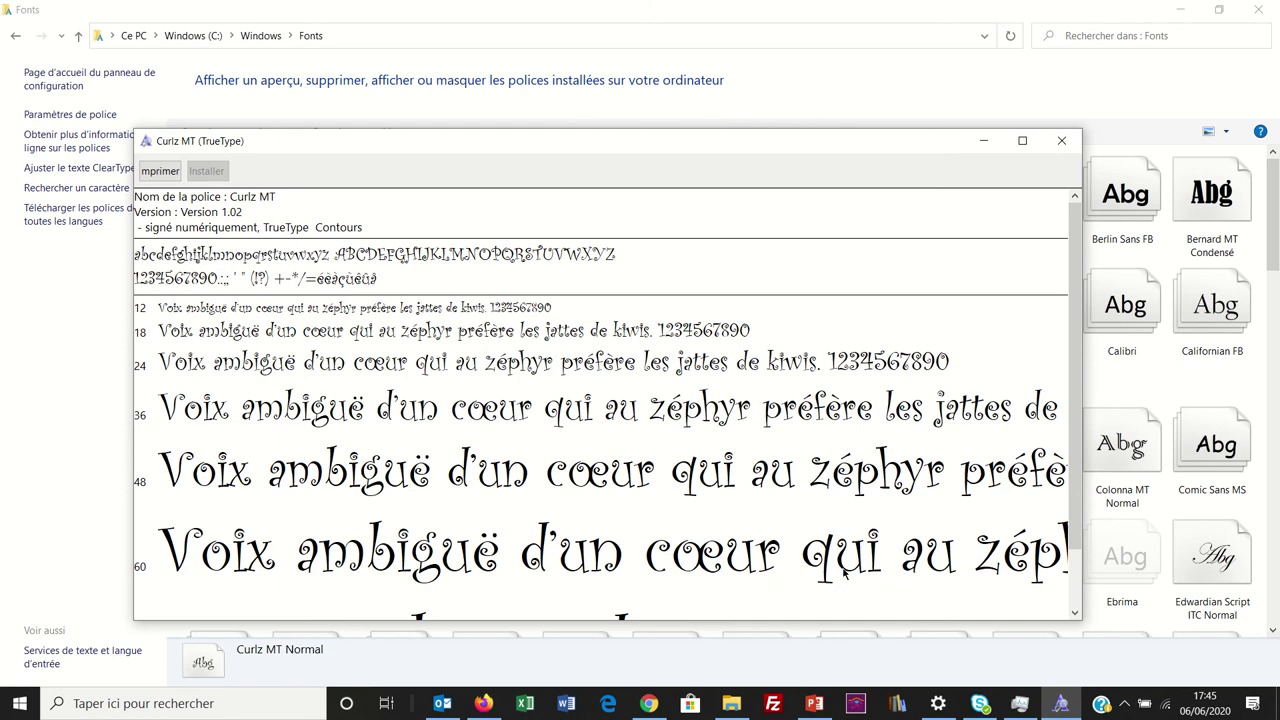